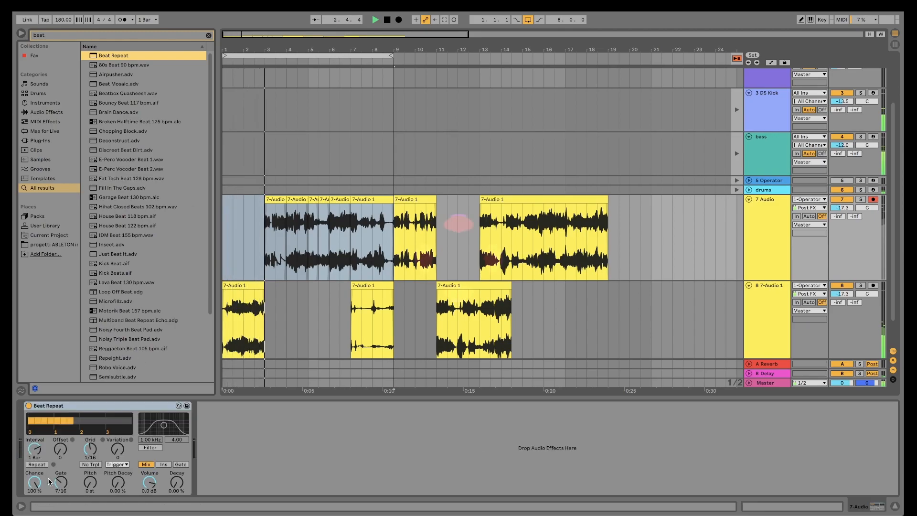
Set Beat Repeat's Chance to 38.9 % and Decay to 33.3 %, and raise its Pitch Decay
{"action": "left_click_drag", "start_coordinate": [35, 482], "coordinate": [34, 511]}
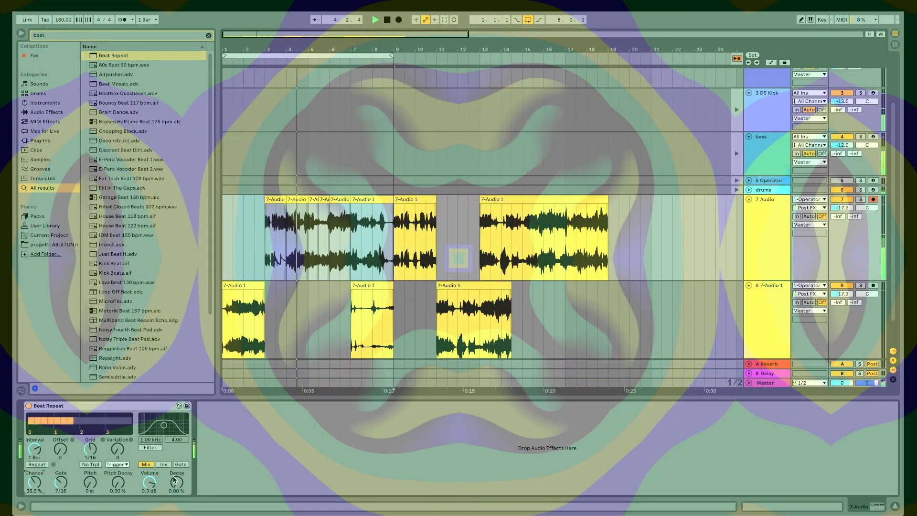
{"action": "left_click_drag", "start_coordinate": [174, 480], "coordinate": [174, 466]}
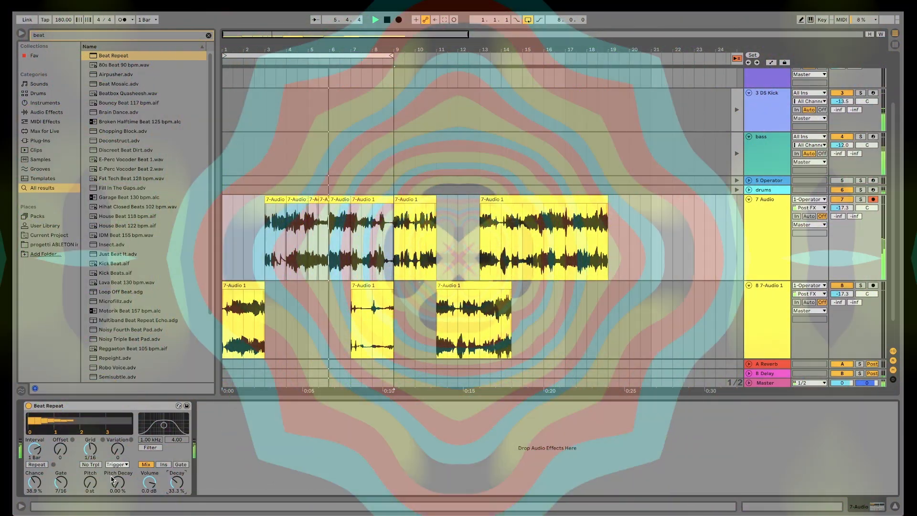
{"action": "left_click_drag", "start_coordinate": [112, 477], "coordinate": [108, 421]}
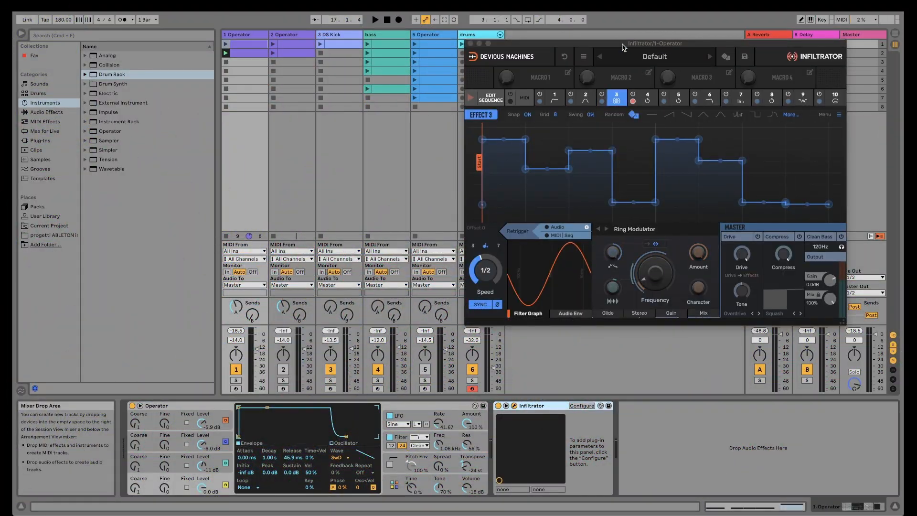
Show Infiltrator's step sequence, play the track to audition it, and inspect the individual effects
{"action": "left_click_drag", "start_coordinate": [631, 47], "coordinate": [593, 55]}
{"action": "left_click", "coordinate": [468, 105]}
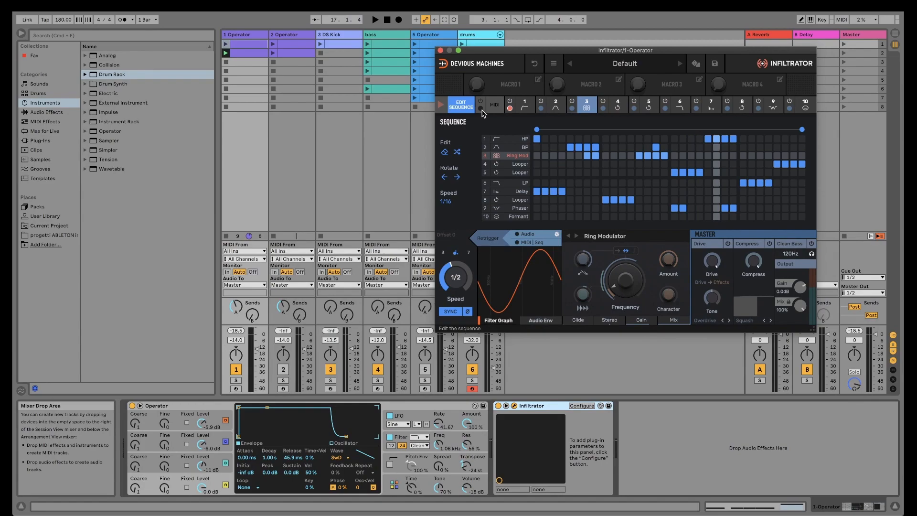
{"action": "key", "text": "space"}
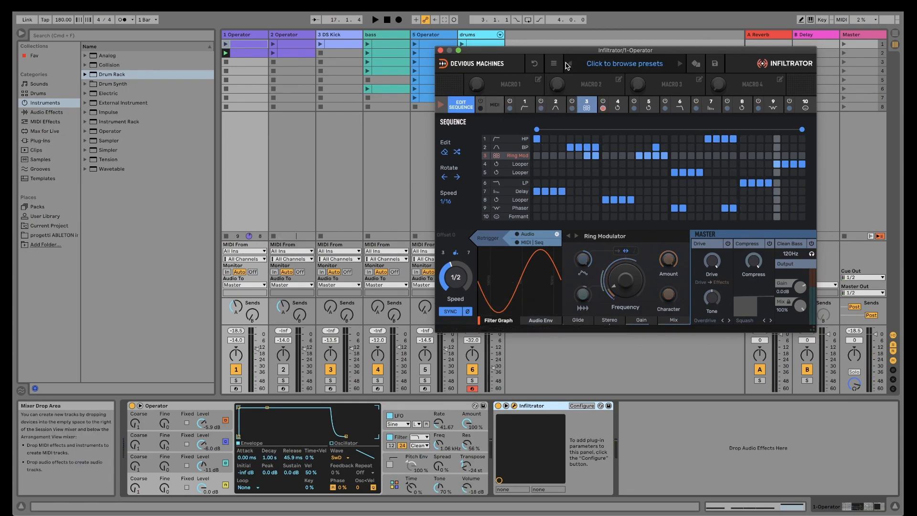
{"action": "key", "text": "space"}
{"action": "left_click_drag", "start_coordinate": [569, 54], "coordinate": [538, 63]}
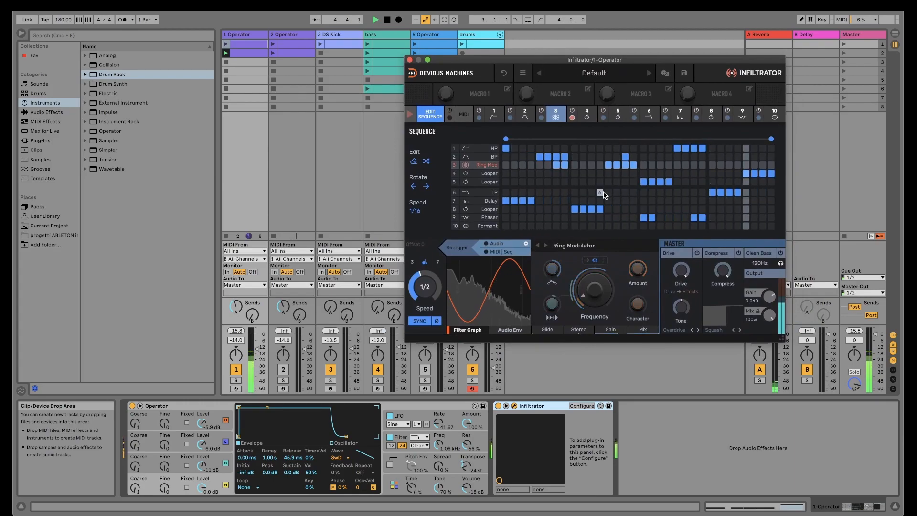
{"action": "left_click", "coordinate": [526, 116]}
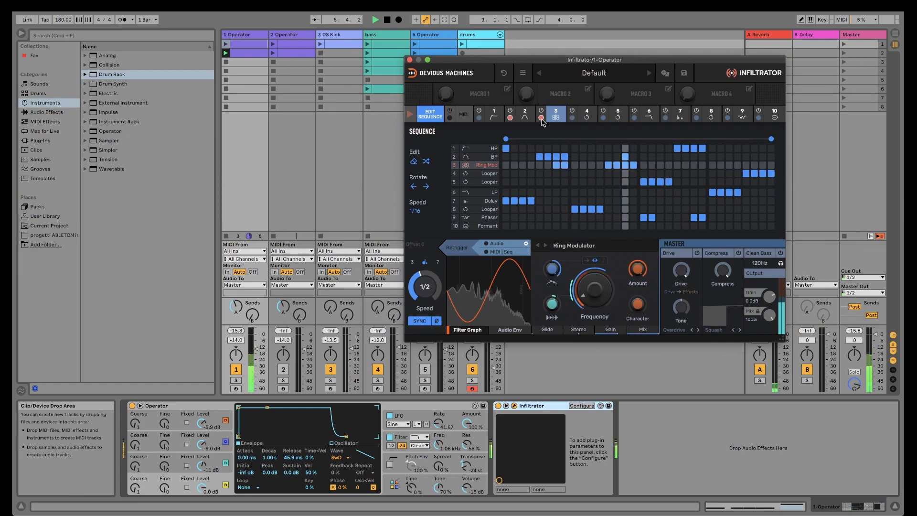
{"action": "left_click", "coordinate": [526, 118]}
Reopen the Infiltrator window, play the track with the step sequence shown, and view effect 2's modulation curve
{"action": "left_click", "coordinate": [514, 407]}
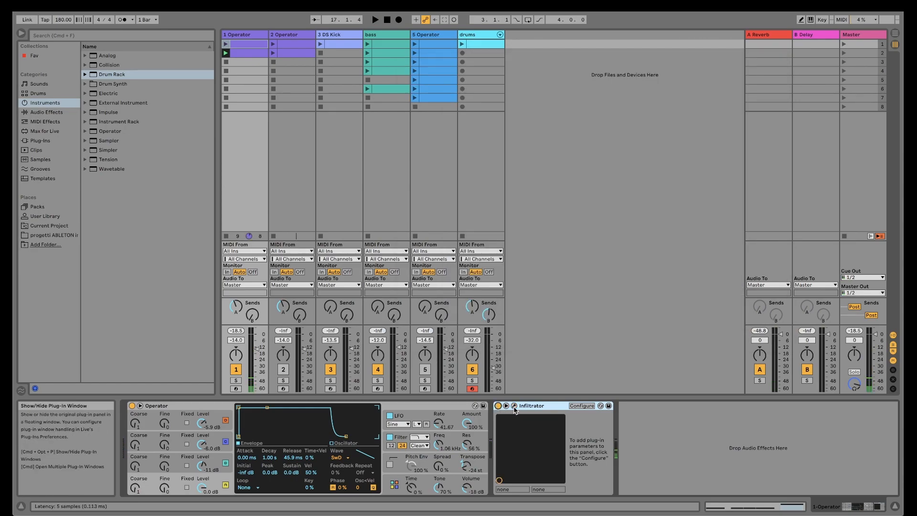
{"action": "left_click", "coordinate": [515, 407]}
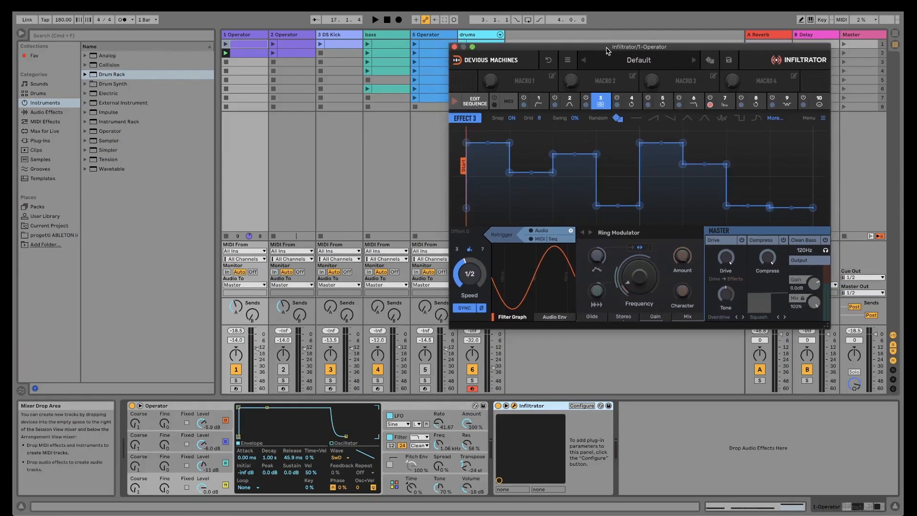
{"action": "left_click", "coordinate": [461, 104]}
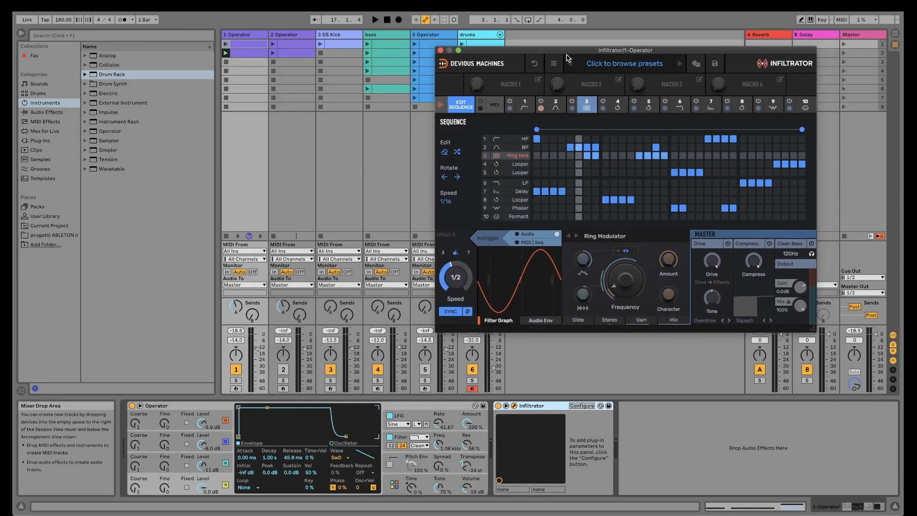
{"action": "key", "text": "space"}
{"action": "left_click_drag", "start_coordinate": [569, 58], "coordinate": [538, 63]}
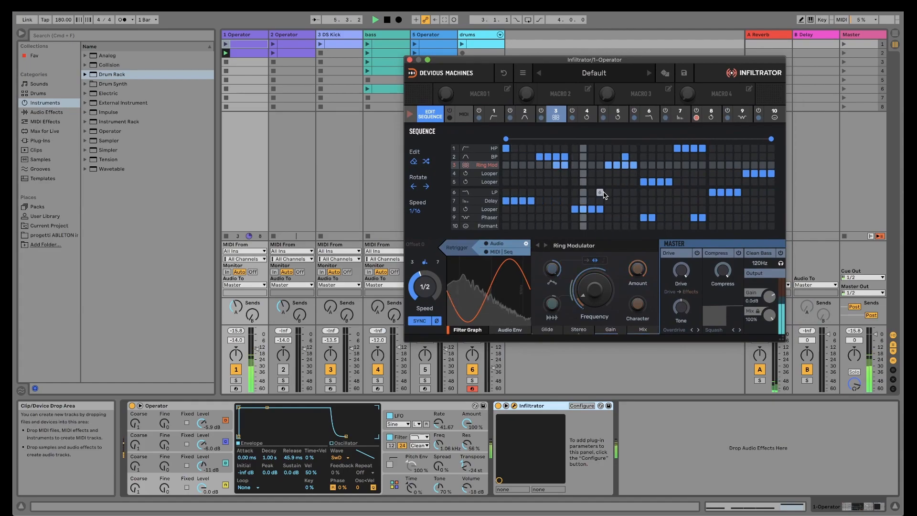
{"action": "left_click", "coordinate": [526, 116]}
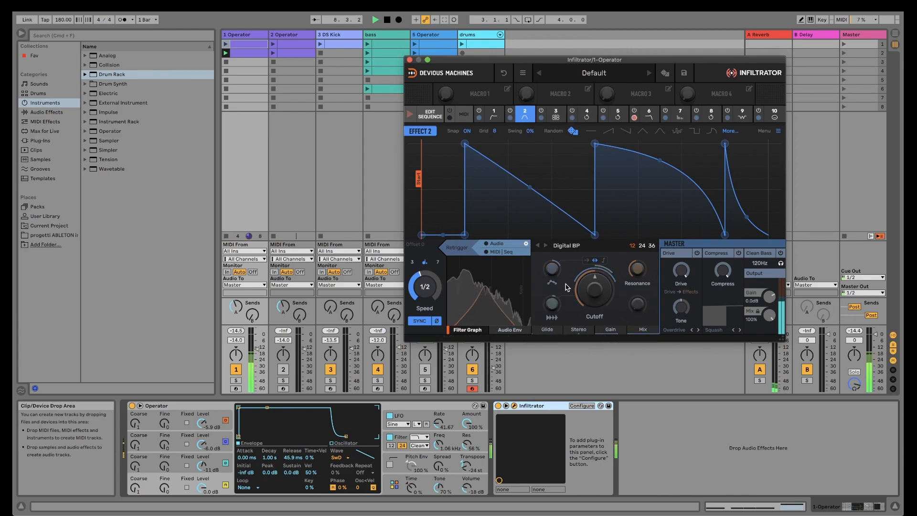
Group the Infiltrator plug-in into an Audio Effect Rack and duplicate its chain
{"action": "left_click", "coordinate": [552, 406]}
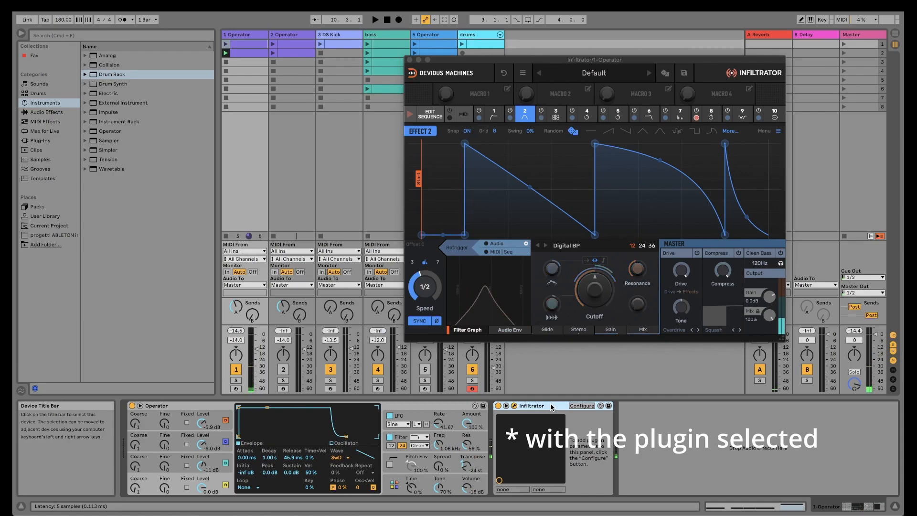
{"action": "key", "text": "super+g"}
{"action": "key", "text": "super+g"}
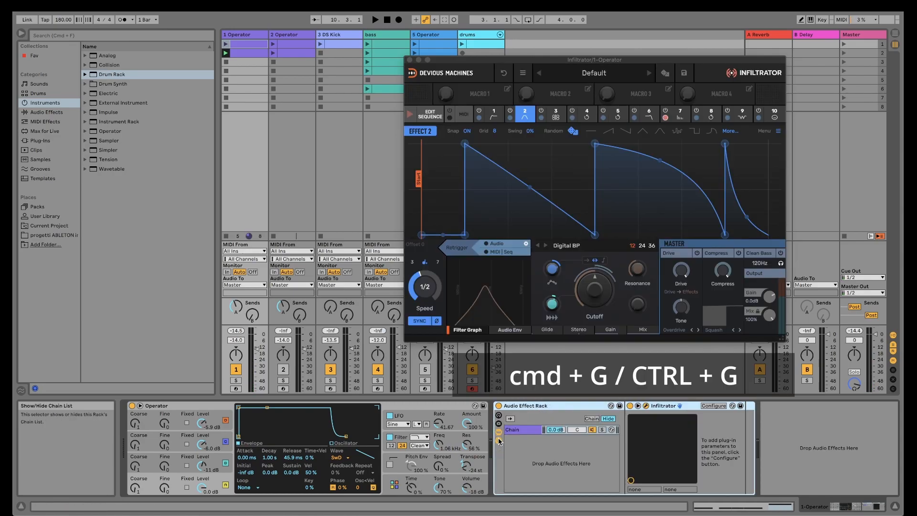
{"action": "key", "text": "super+d"}
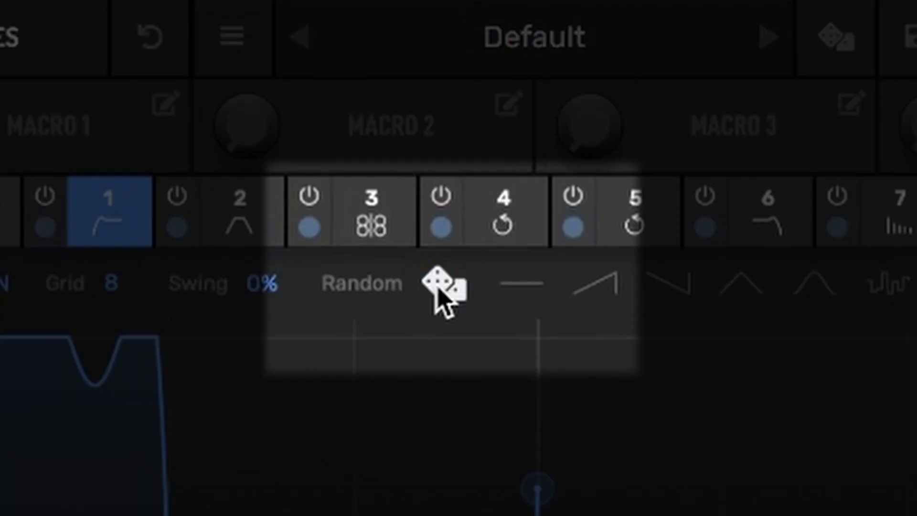
Randomize the effect curves in the duplicated chain's Infiltrator and play the track to compare the two chains
{"action": "left_click", "coordinate": [572, 131]}
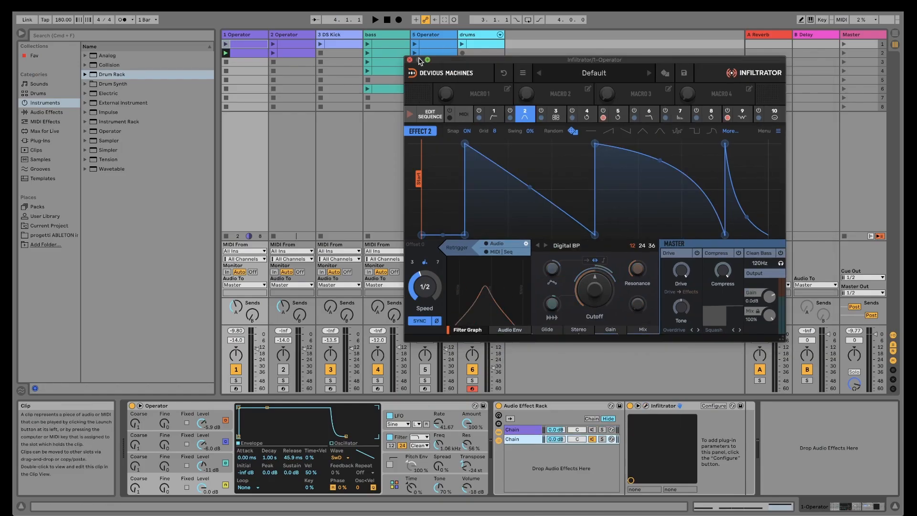
{"action": "left_click", "coordinate": [646, 406]}
{"action": "left_click", "coordinate": [646, 405]}
{"action": "key", "text": "space"}
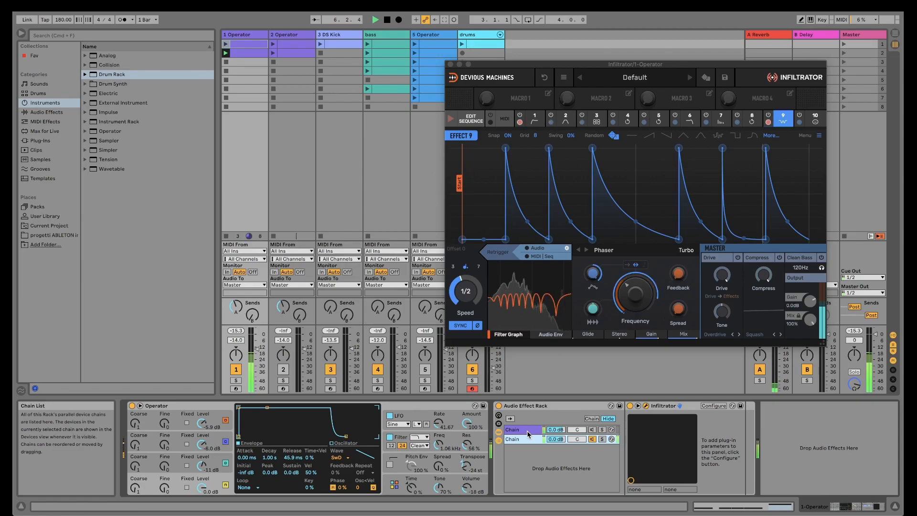
{"action": "left_click", "coordinate": [593, 429]}
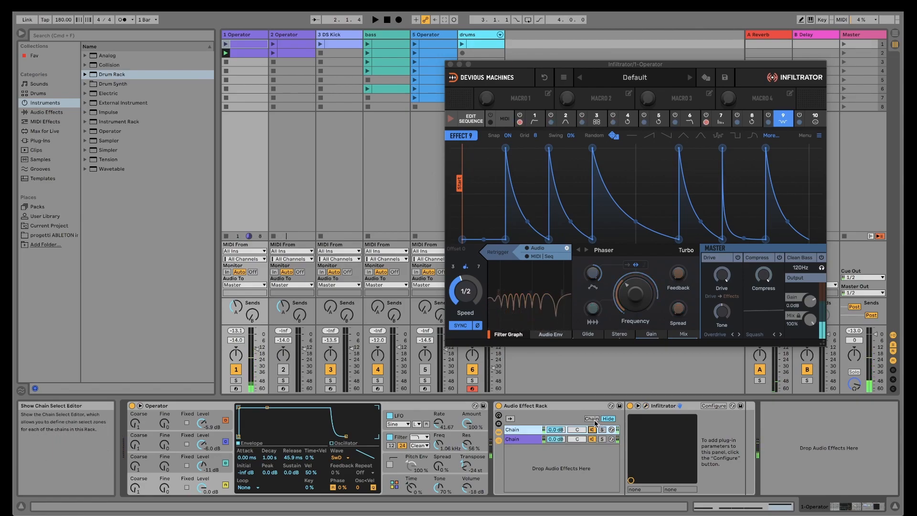
Extend both chains' select zones across the full 0–127 range and distribute the ranges equally between them
{"action": "left_click", "coordinate": [592, 418]}
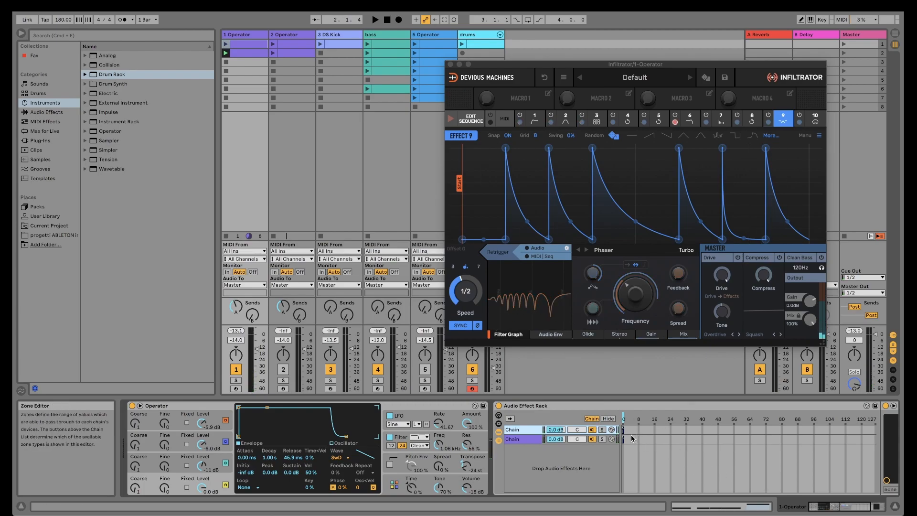
{"action": "left_click", "coordinate": [532, 439], "text": "shift"}
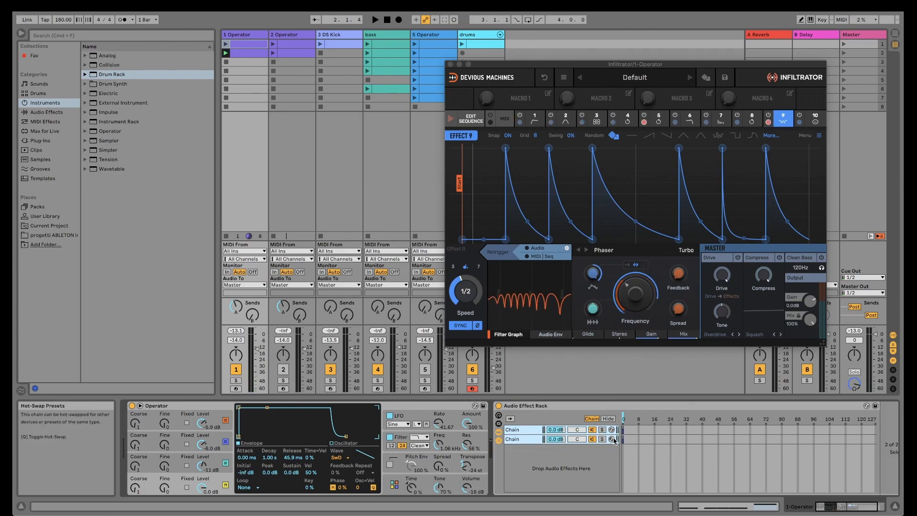
{"action": "left_click_drag", "start_coordinate": [623, 436], "coordinate": [854, 449]}
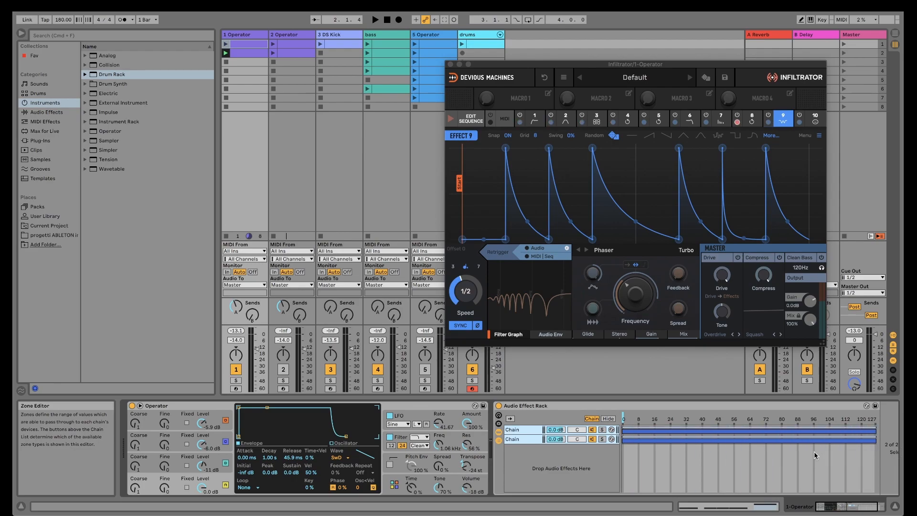
{"action": "right_click", "coordinate": [761, 439]}
{"action": "left_click", "coordinate": [793, 458]}
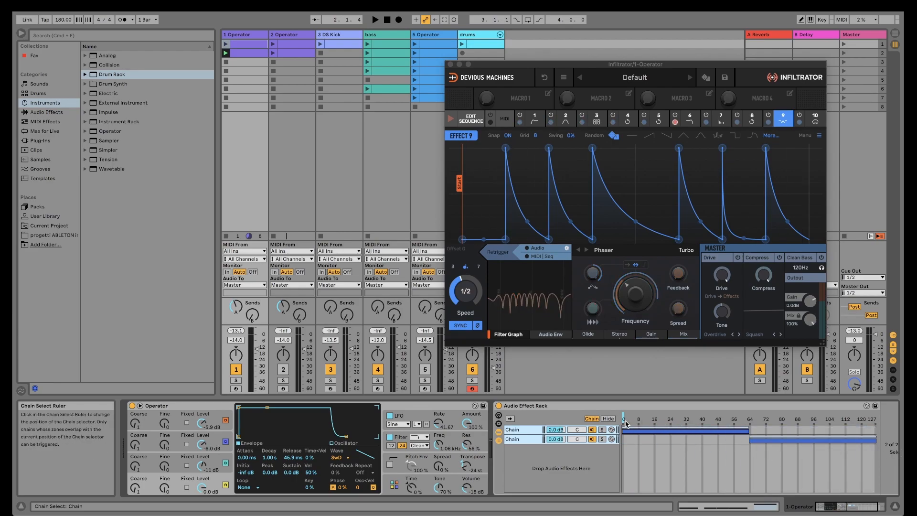
Add the Expression Control MIDI effect before Operator and set its first modulation source to Random
{"action": "left_click", "coordinate": [45, 122]}
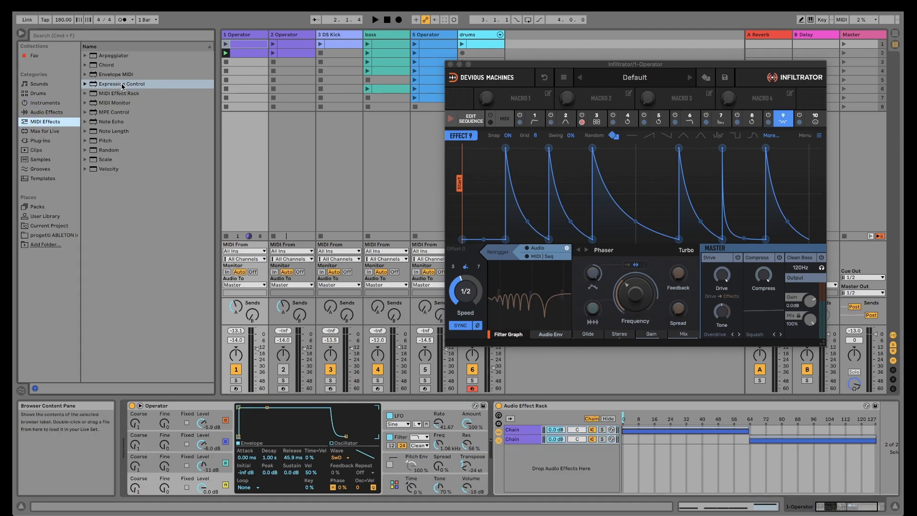
{"action": "left_click_drag", "start_coordinate": [122, 86], "coordinate": [155, 409]}
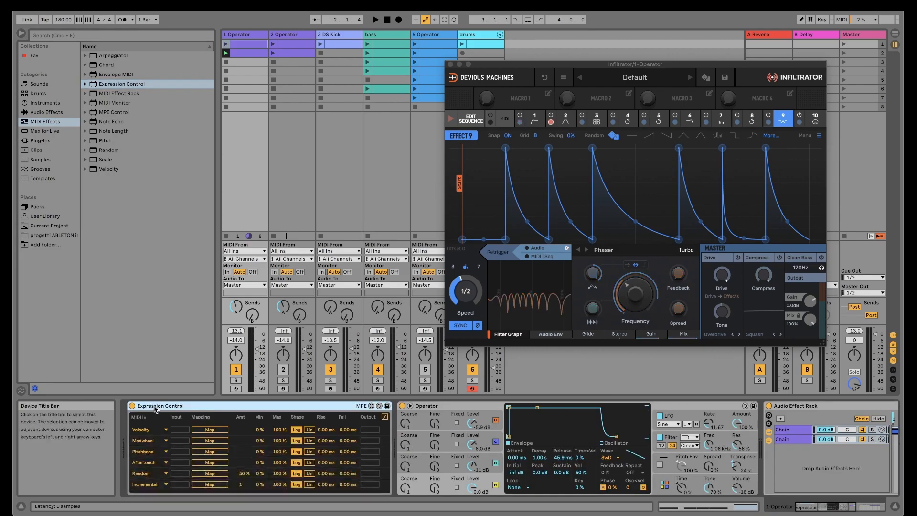
{"action": "left_click", "coordinate": [144, 431]}
{"action": "left_click", "coordinate": [154, 485]}
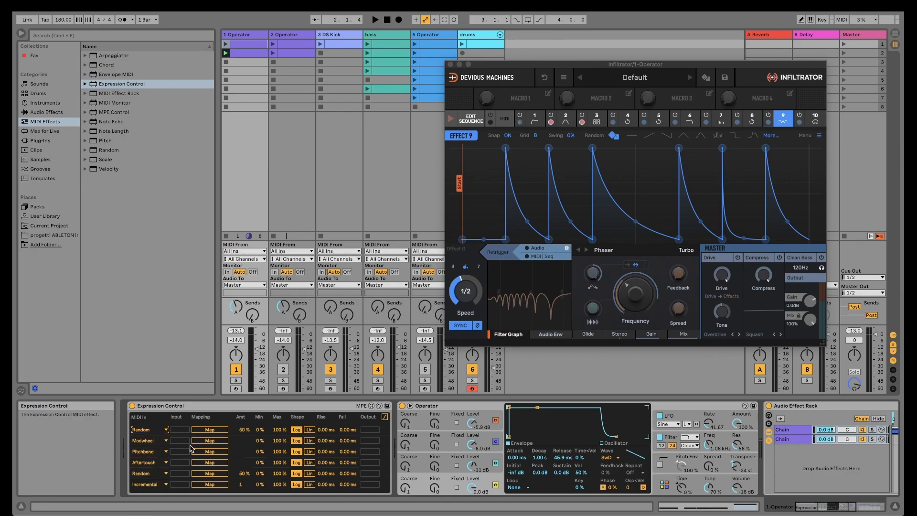
Map Expression Control's first Random source to the Audio Effect Rack's chain selector and play the track to audition the switching
{"action": "left_click", "coordinate": [201, 433]}
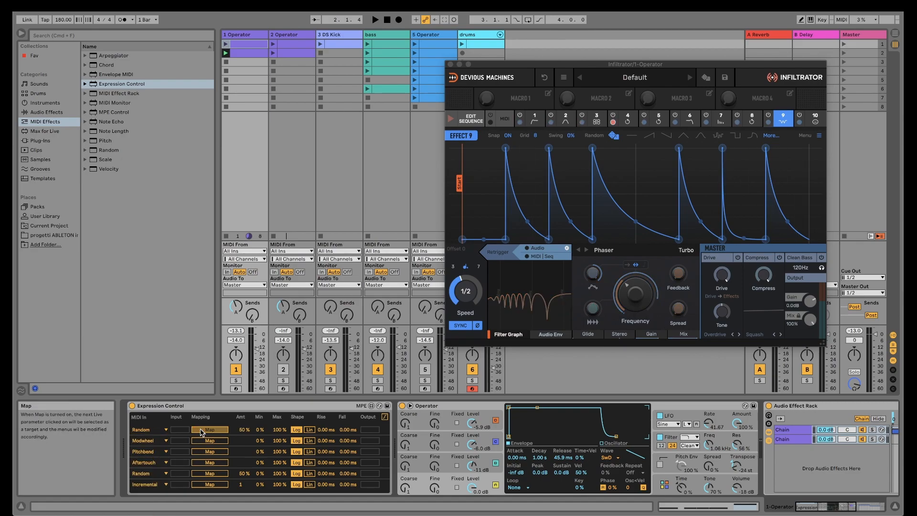
{"action": "scroll", "coordinate": [727, 464], "scroll_direction": "right", "scroll_amount": 5}
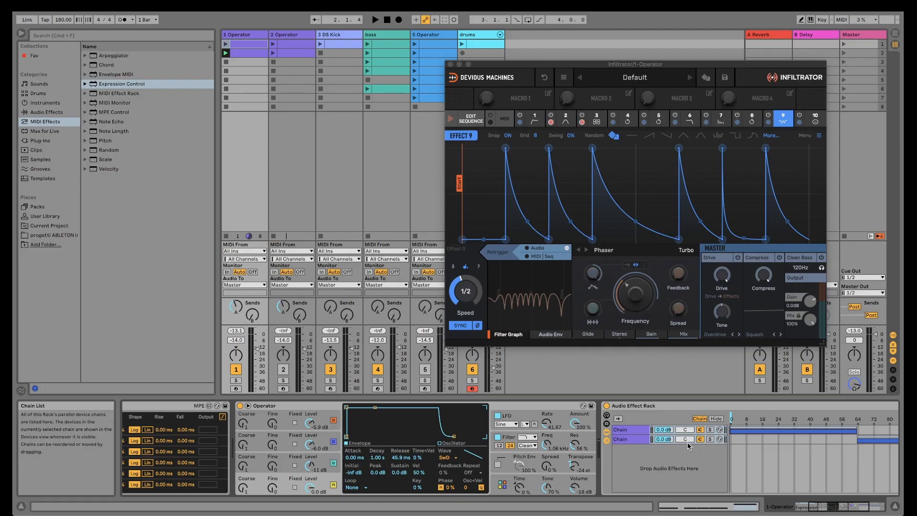
{"action": "key", "text": "space"}
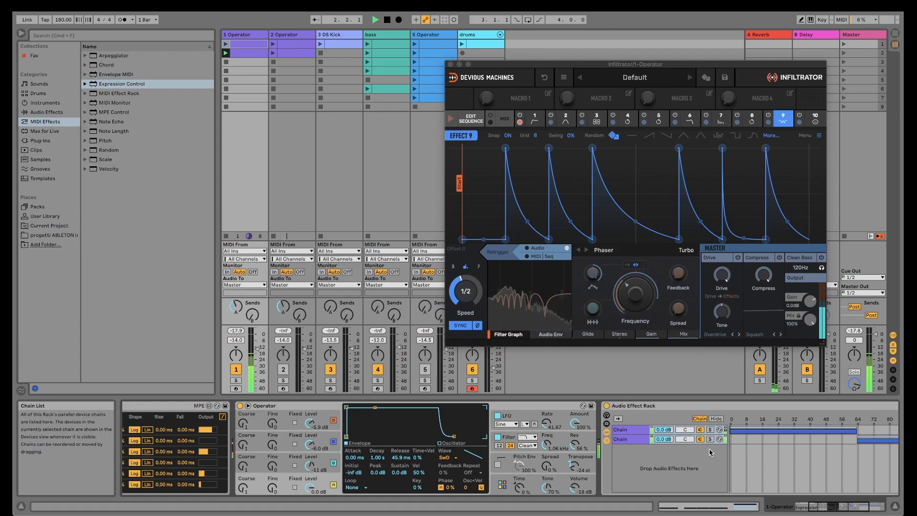
{"action": "left_click_drag", "start_coordinate": [833, 506], "coordinate": [851, 505]}
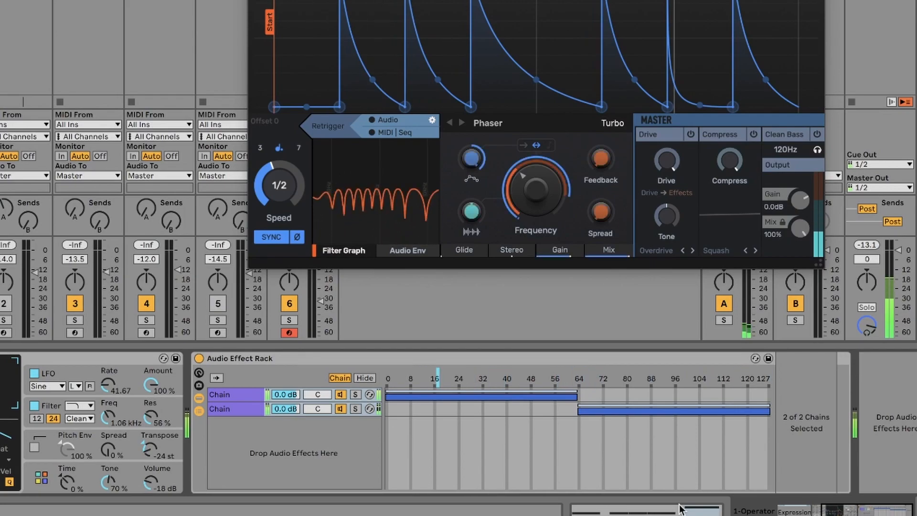
Duplicate the rack's second chain and distribute the chain select ranges equally across all three chains
{"action": "left_click", "coordinate": [224, 410]}
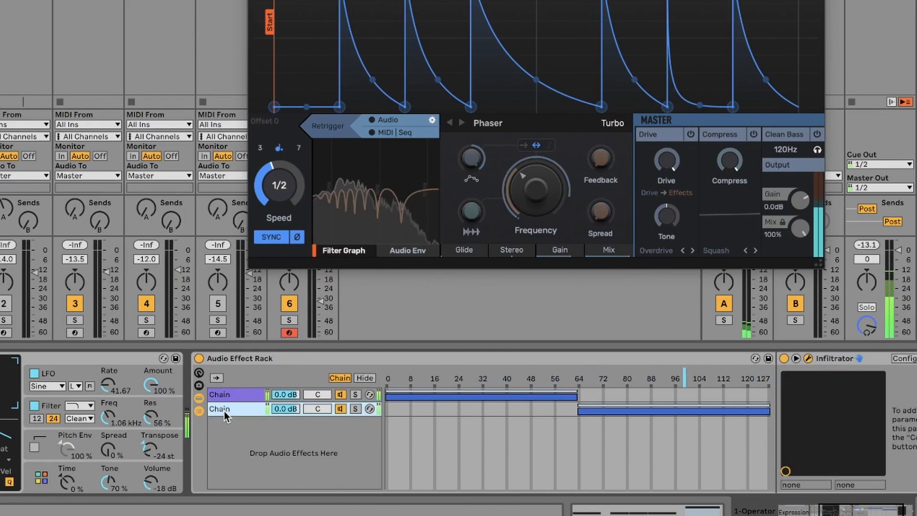
{"action": "left_click", "coordinate": [256, 0]}
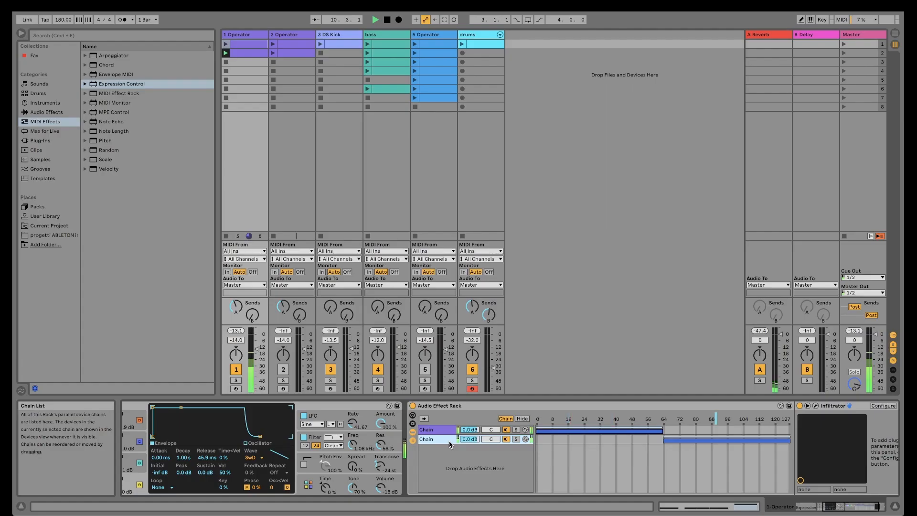
{"action": "key", "text": "super+d"}
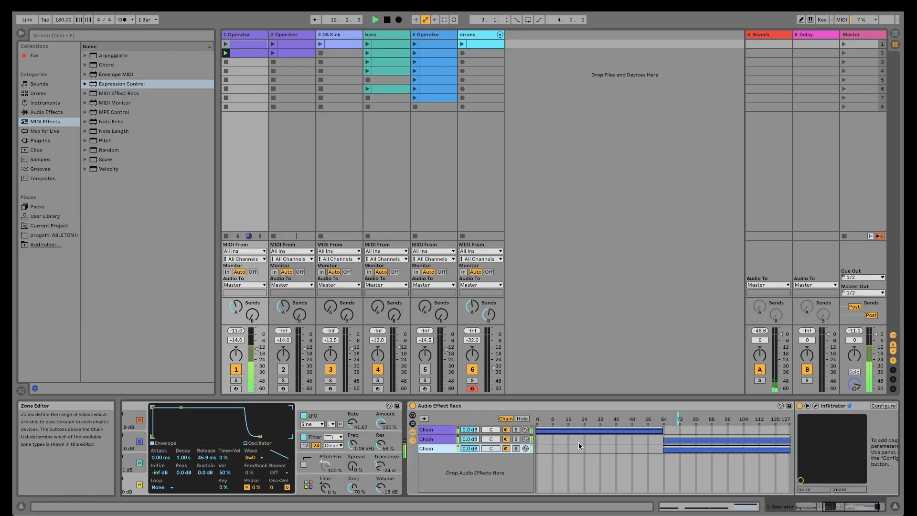
{"action": "right_click", "coordinate": [612, 445]}
{"action": "left_click", "coordinate": [625, 462]}
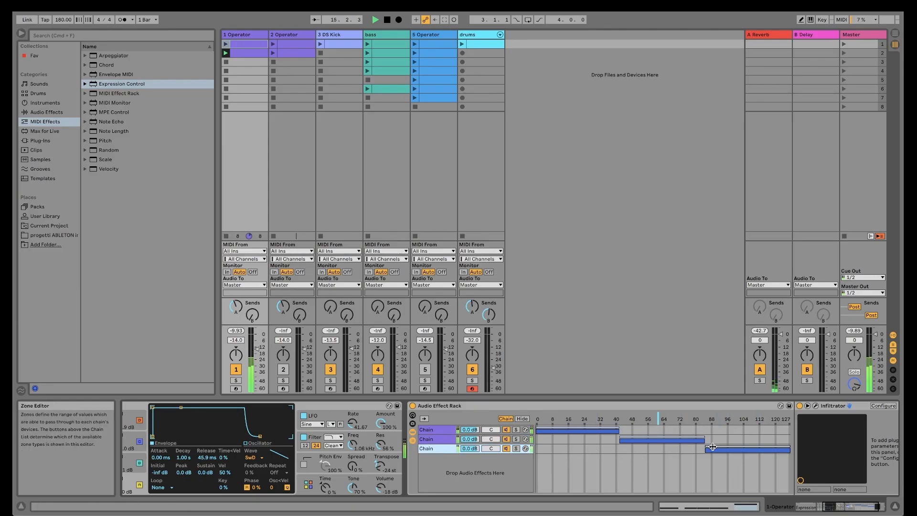
Open the third chain's Infiltrator and generate a random pattern for each effect in turn, starting from effect 1
{"action": "left_click", "coordinate": [816, 406]}
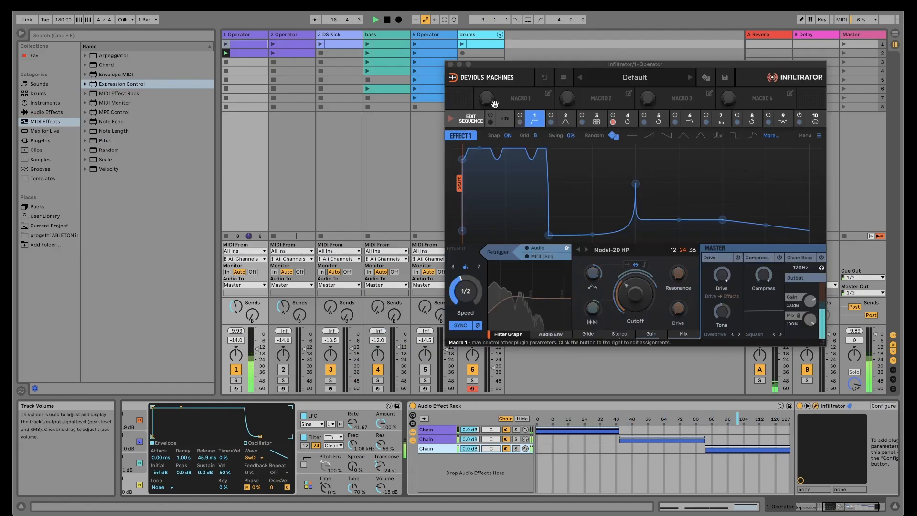
{"action": "left_click", "coordinate": [568, 119]}
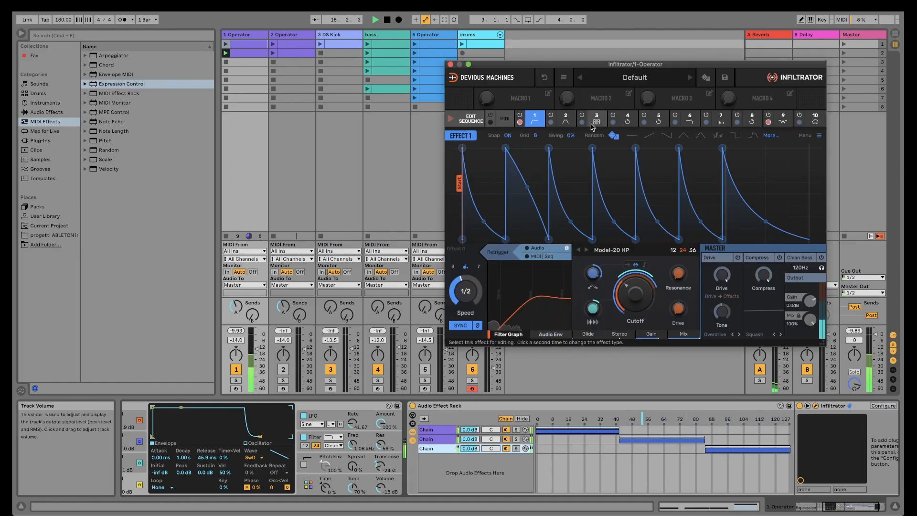
{"action": "left_click", "coordinate": [597, 121]}
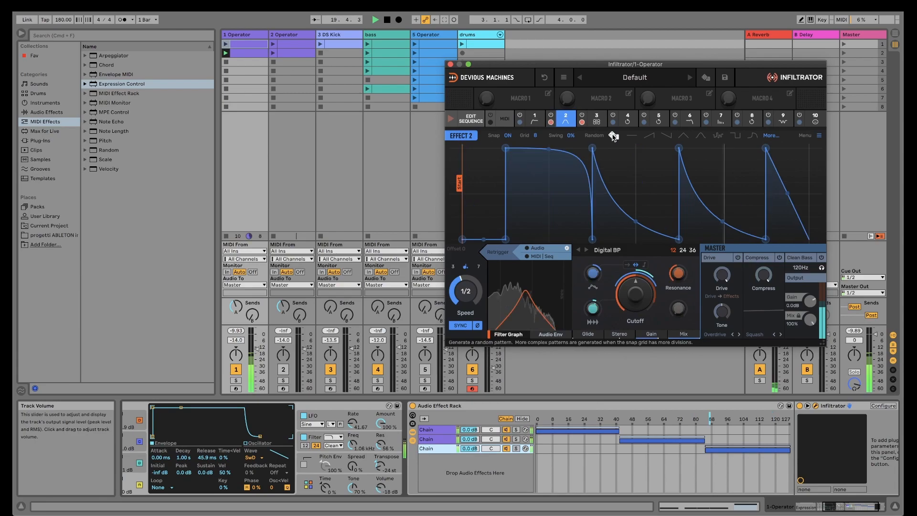
{"action": "left_click", "coordinate": [620, 123]}
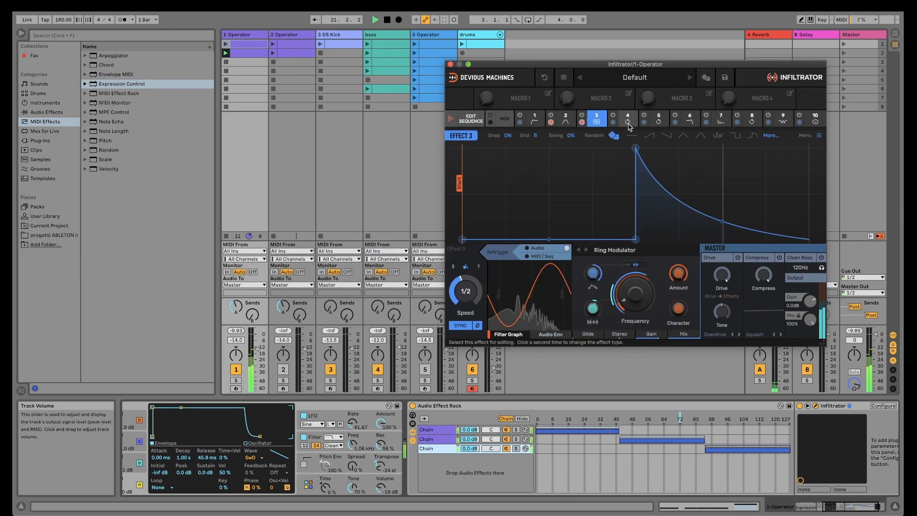
{"action": "left_click", "coordinate": [627, 139]}
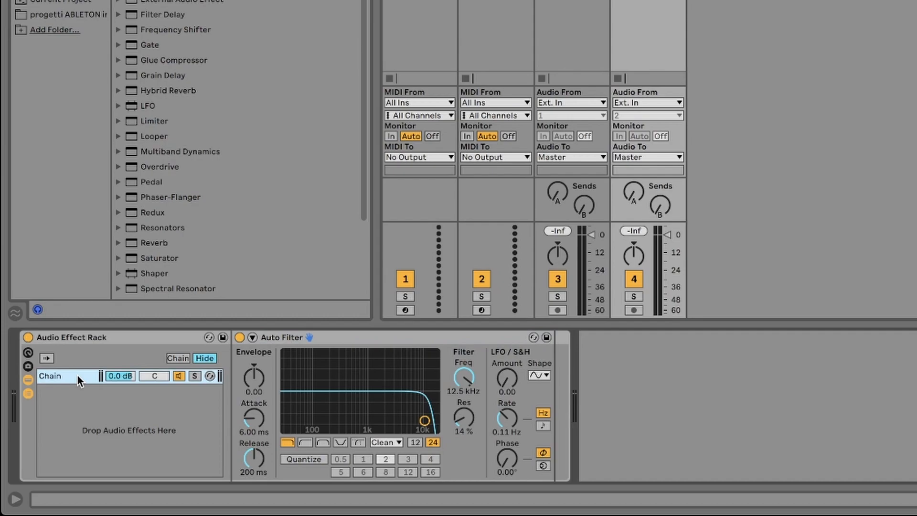
Duplicate the Auto Filter chain in the Audio Effect Rack six times
{"action": "key", "text": "ctrl+d"}
{"action": "key", "text": "ctrl+d"}
{"action": "key", "text": "ctrl+d"}
{"action": "key", "text": "ctrl+d"}
{"action": "key", "text": "ctrl+d"}
{"action": "key", "text": "ctrl+d"}
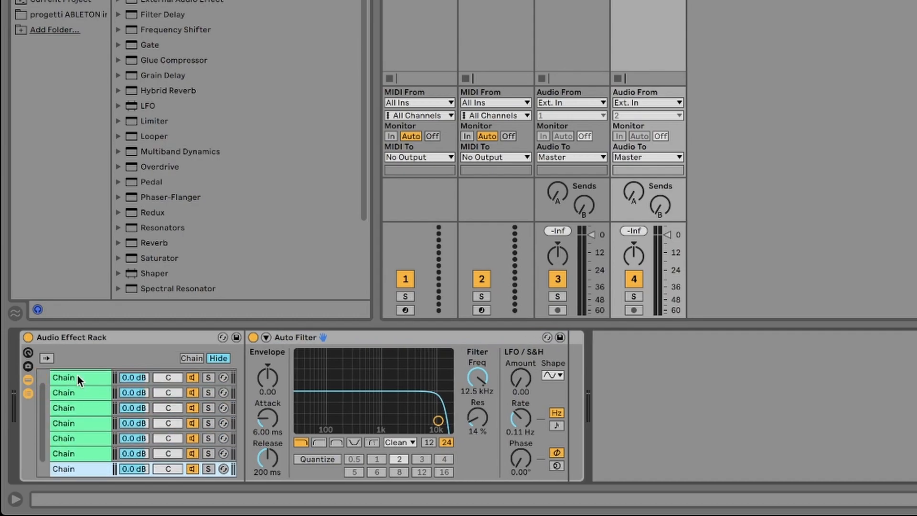
Group the multi-chain Audio Effect Rack into an outer rack and duplicate the outer rack's chain six times
{"action": "left_click", "coordinate": [83, 336]}
{"action": "key", "text": "ctrl+g"}
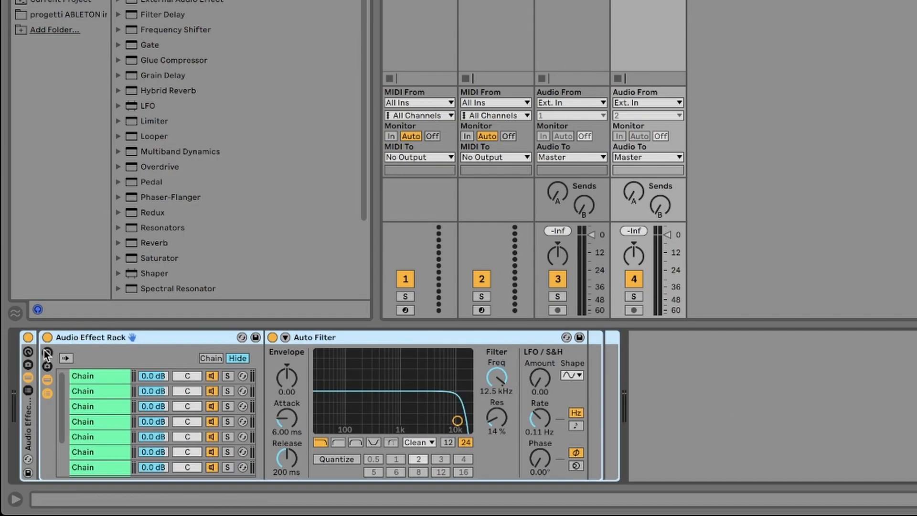
{"action": "left_click", "coordinate": [59, 379]}
{"action": "key", "text": "ctrl+d"}
{"action": "key", "text": "ctrl+d"}
{"action": "key", "text": "ctrl+d"}
{"action": "key", "text": "ctrl+d"}
{"action": "key", "text": "ctrl+d"}
{"action": "key", "text": "ctrl+d"}
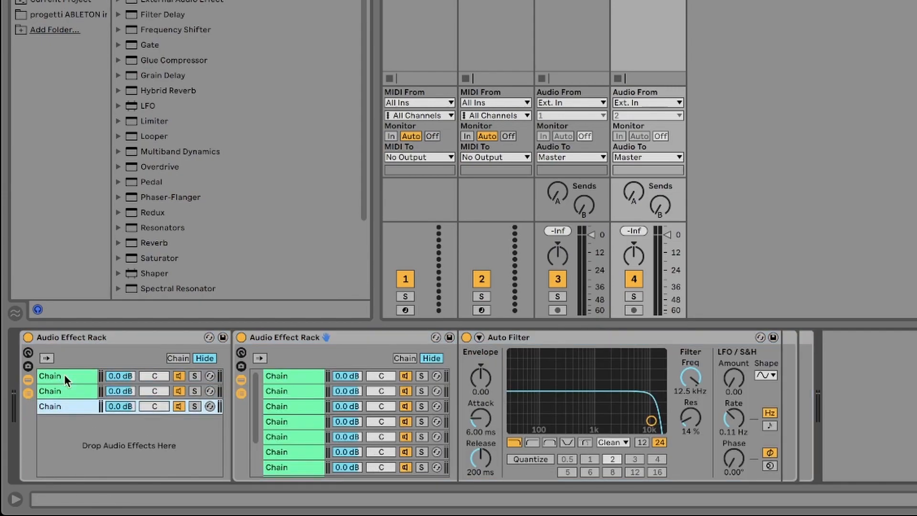
Nest the whole rack inside another Audio Effect Rack and duplicate the new outer chain four times
{"action": "left_click", "coordinate": [71, 339]}
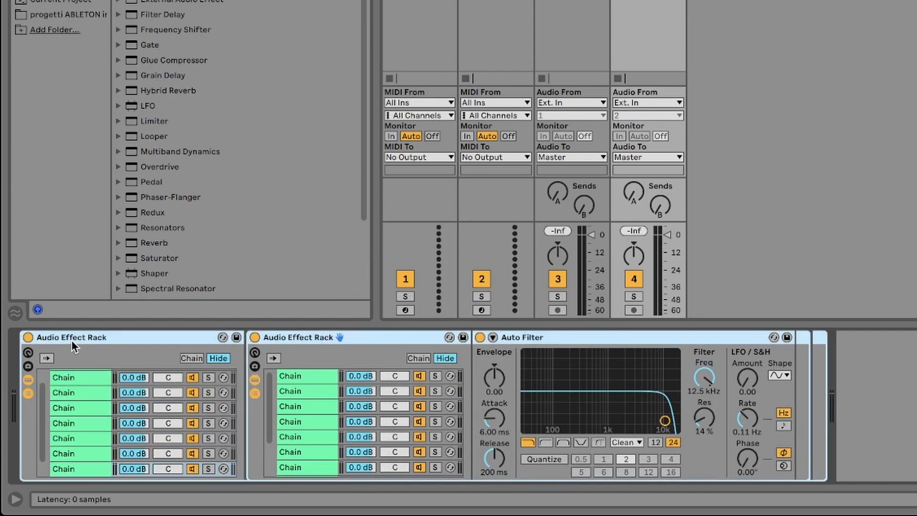
{"action": "key", "text": "ctrl+g"}
{"action": "left_click", "coordinate": [62, 376]}
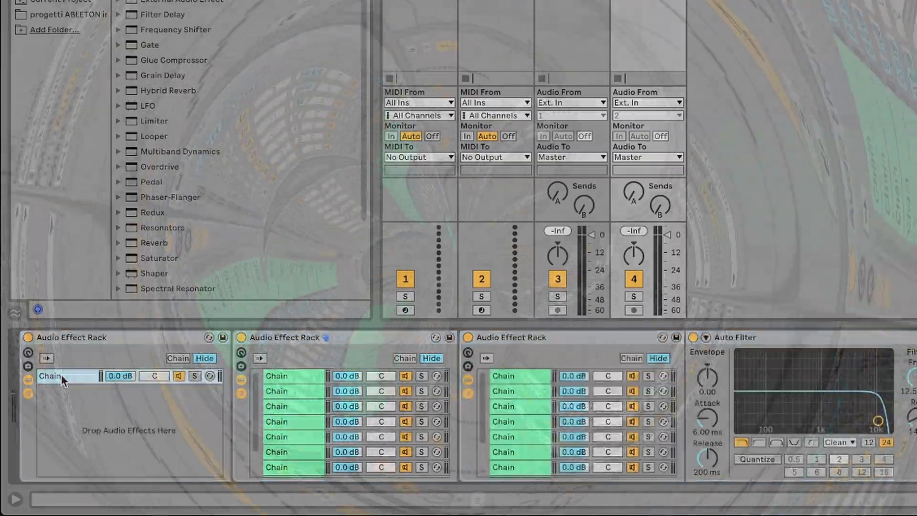
{"action": "key", "text": "super+d"}
{"action": "key", "text": "super+d"}
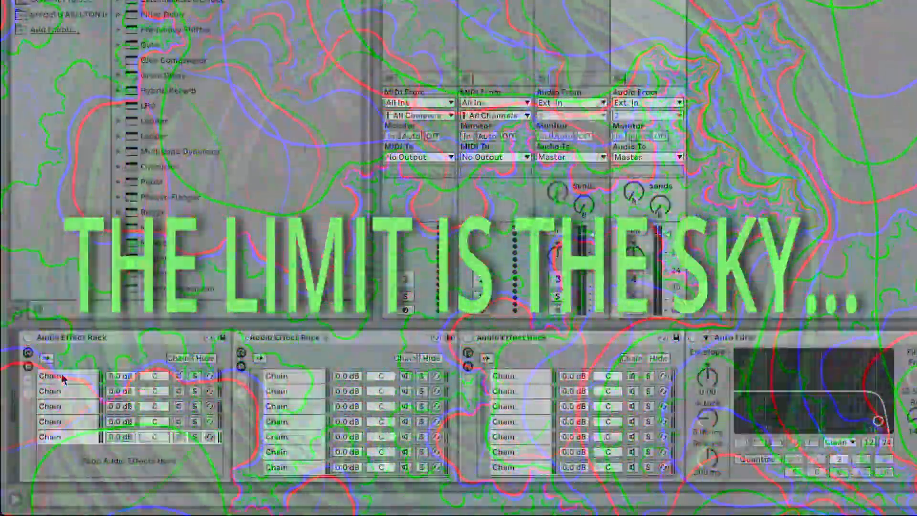
{"action": "key", "text": "super+d"}
{"action": "key", "text": "super+d"}
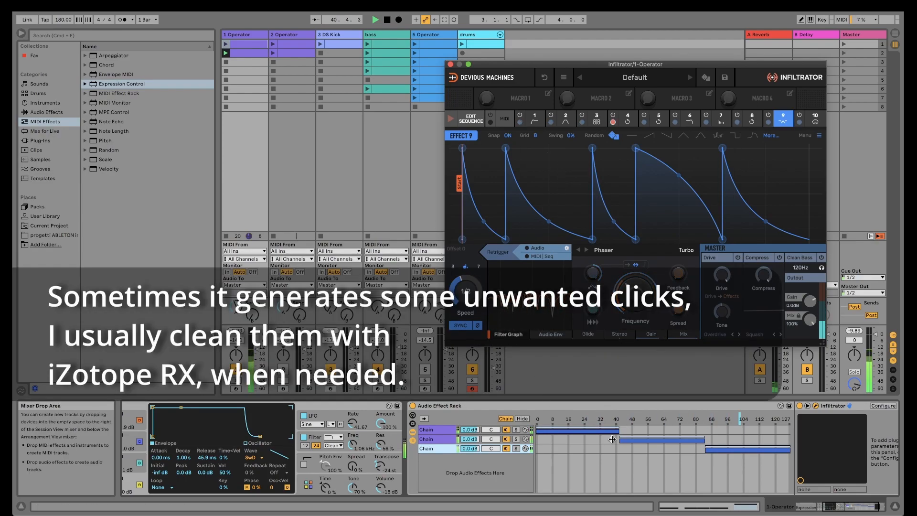
Add the Delay audio effect after the first Operator track's Audio Effect Rack and fold the rack
{"action": "left_click_drag", "start_coordinate": [848, 508], "coordinate": [856, 507]}
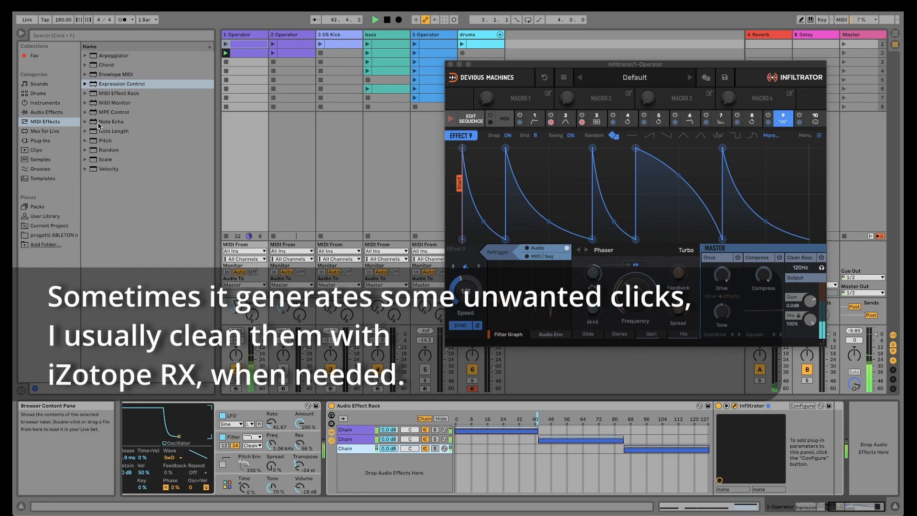
{"action": "left_click", "coordinate": [46, 112]}
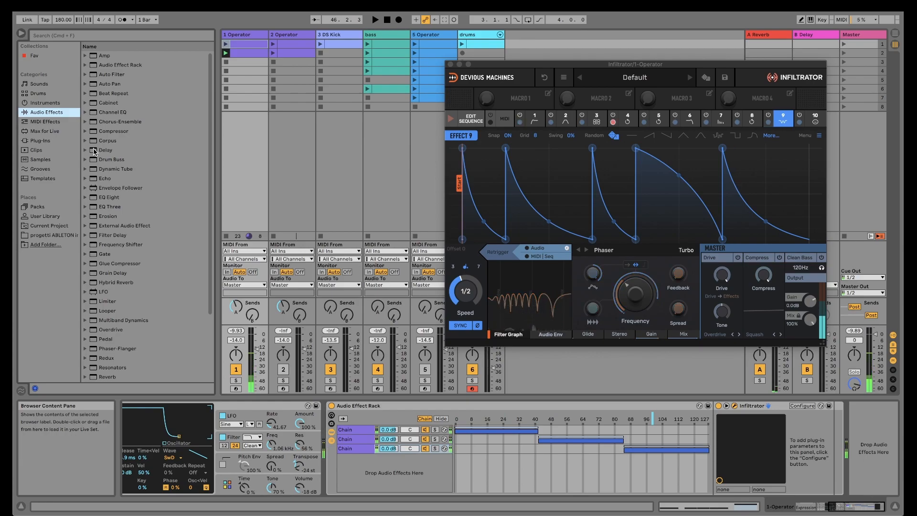
{"action": "left_click", "coordinate": [95, 151]}
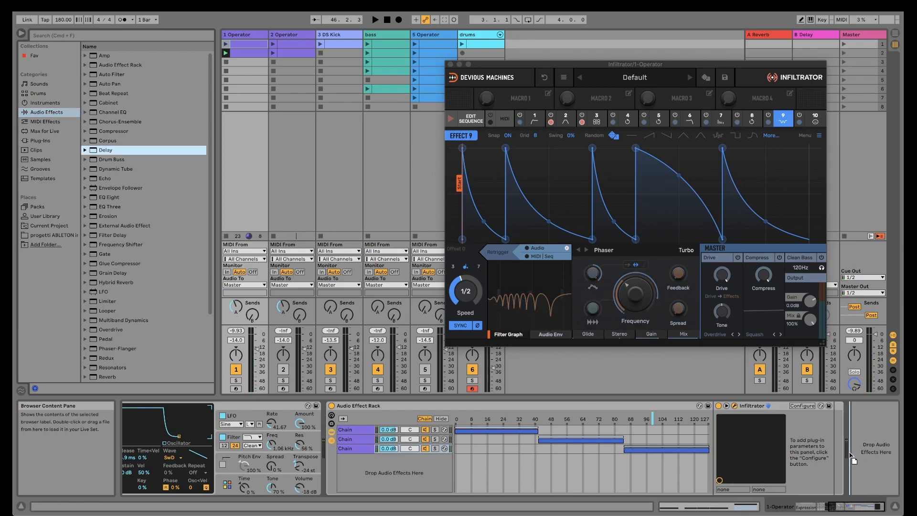
{"action": "left_click_drag", "start_coordinate": [850, 455], "coordinate": [851, 456]}
{"action": "double_click", "coordinate": [218, 405]}
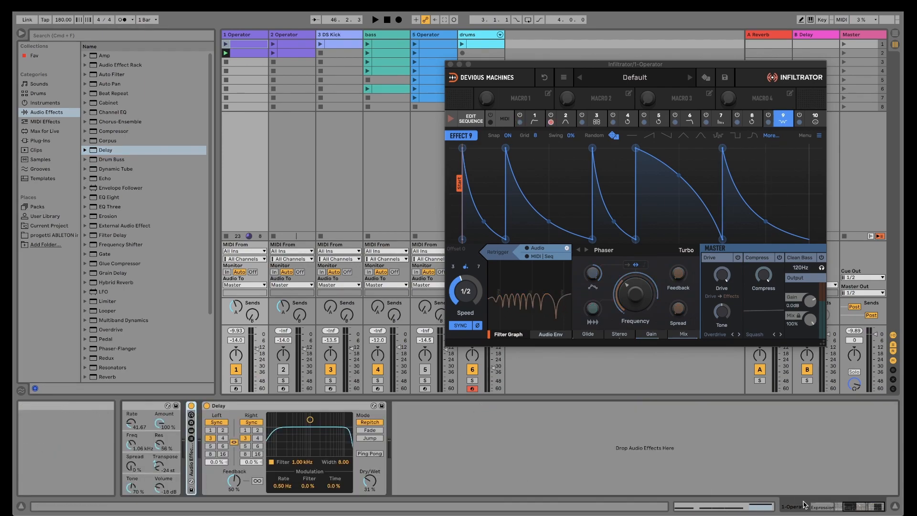
Set Expression Control's second source to Random, map it to Delay's L 16th parameter and play the track to audition it
{"action": "scroll", "coordinate": [206, 444], "scroll_direction": "left", "scroll_amount": 5}
{"action": "left_click", "coordinate": [21, 507]}
{"action": "scroll", "coordinate": [66, 445], "scroll_direction": "left", "scroll_amount": 1}
{"action": "left_click", "coordinate": [62, 441]}
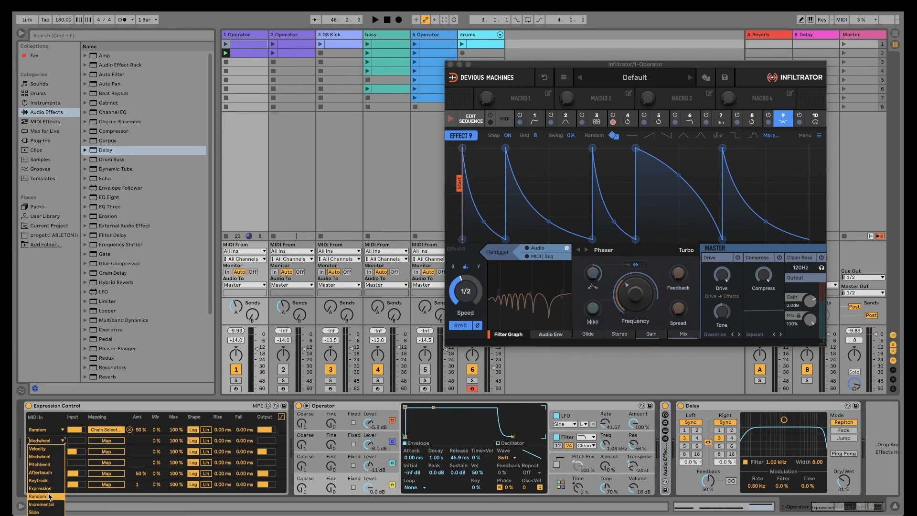
{"action": "left_click", "coordinate": [46, 465]}
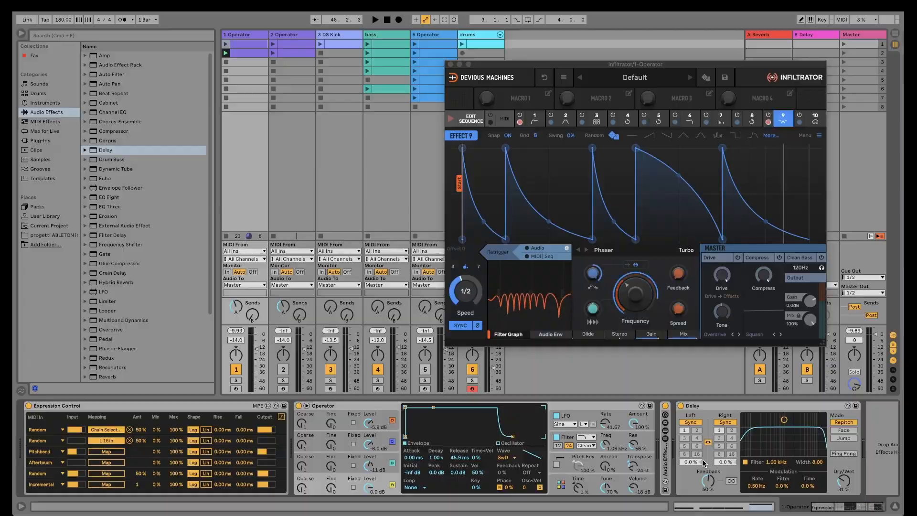
{"action": "key", "text": "space"}
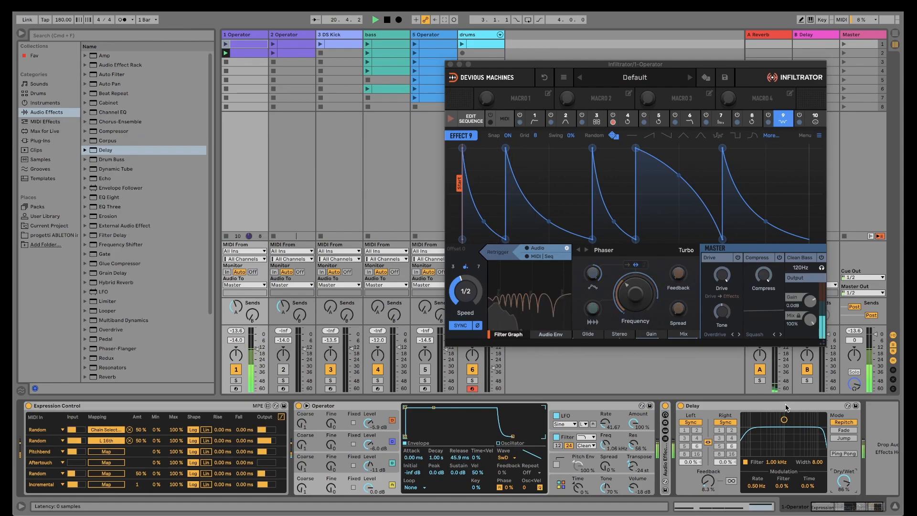
Set the maximum of Expression Control's Transpose mapping to 92 %
{"action": "left_click_drag", "start_coordinate": [786, 408], "coordinate": [657, 407]}
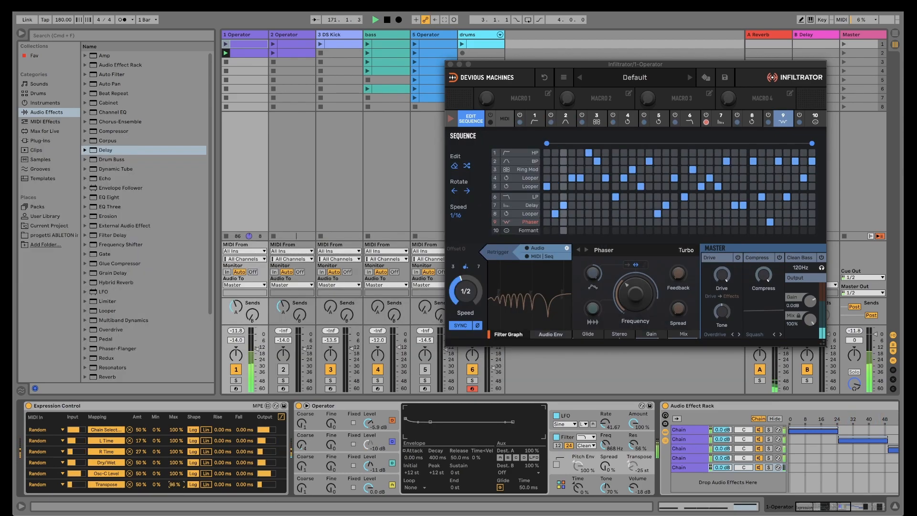
{"action": "left_click_drag", "start_coordinate": [176, 484], "coordinate": [176, 488]}
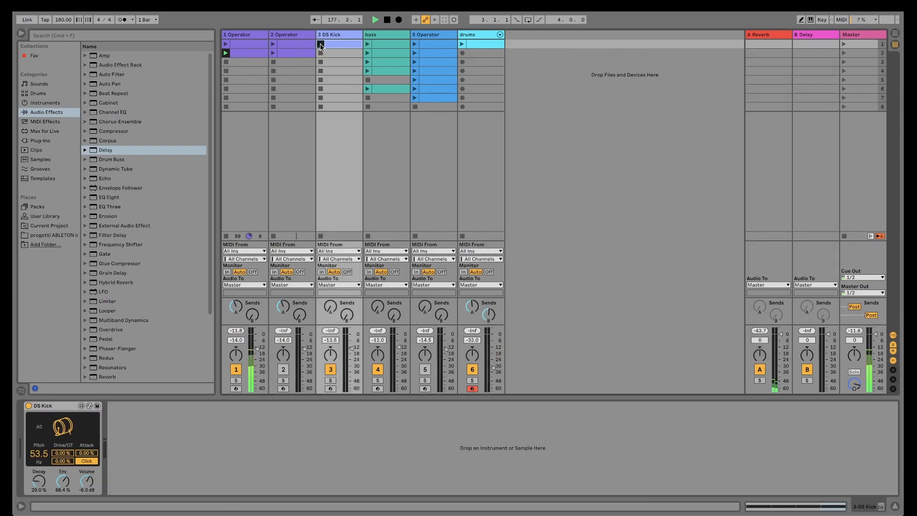
Launch the DS Kick clip and set the first Operator track's volume to -17.3 dB
{"action": "left_click", "coordinate": [330, 45]}
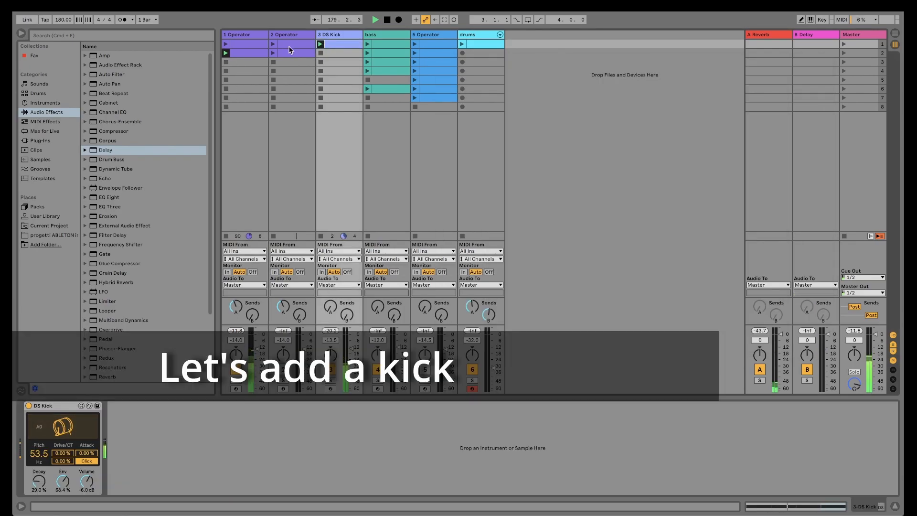
{"action": "left_click", "coordinate": [256, 38]}
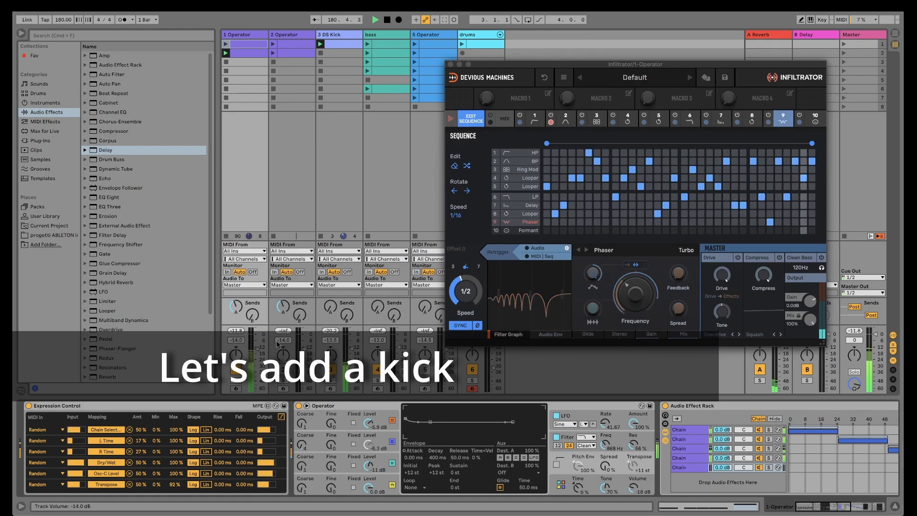
{"action": "left_click_drag", "start_coordinate": [257, 350], "coordinate": [256, 354]}
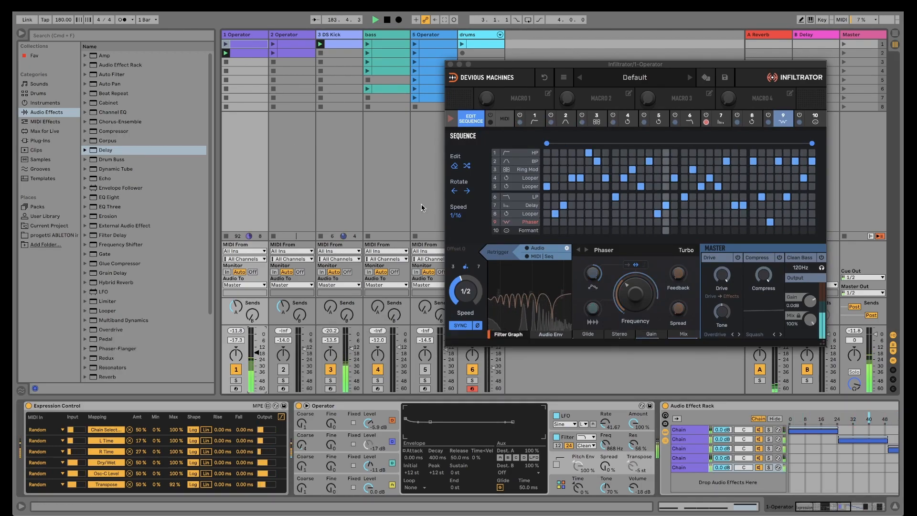
Launch the bass track's second clip and set the first Operator track's volume to -16.0 dB
{"action": "left_click", "coordinate": [368, 53]}
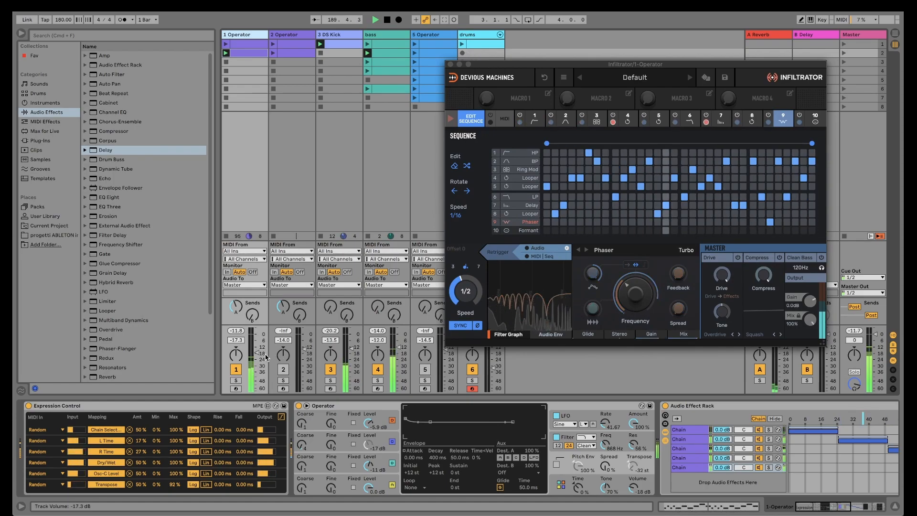
{"action": "left_click_drag", "start_coordinate": [258, 355], "coordinate": [257, 350]}
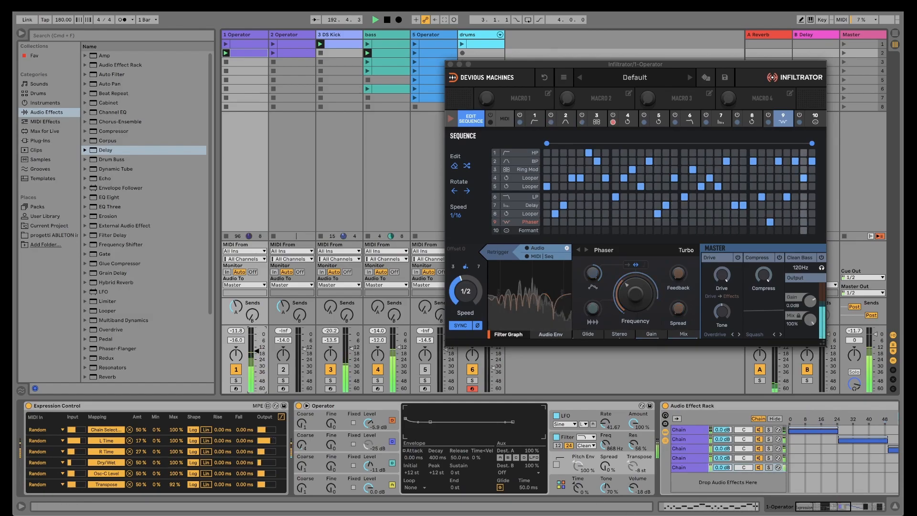
{"action": "left_click", "coordinate": [859, 508]}
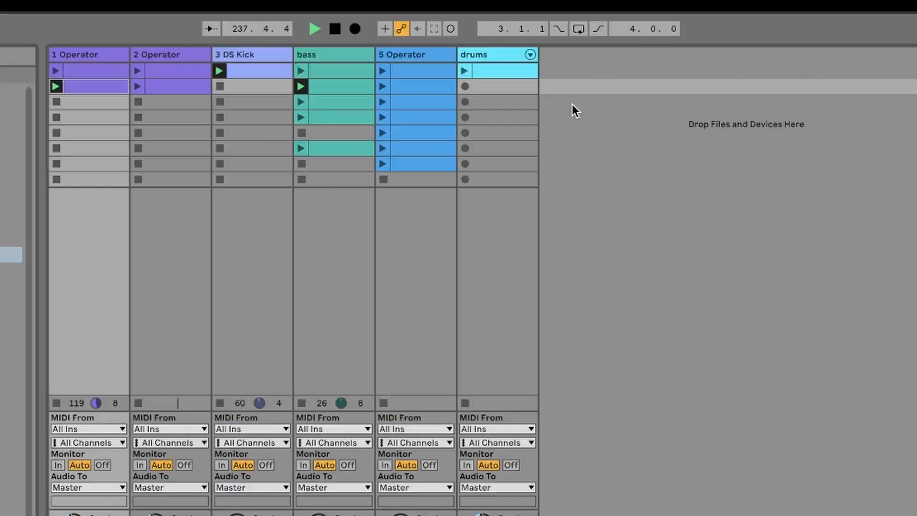
Insert a new audio track after the drums track and set its Audio From to 1-Operator
{"action": "right_click", "coordinate": [573, 104]}
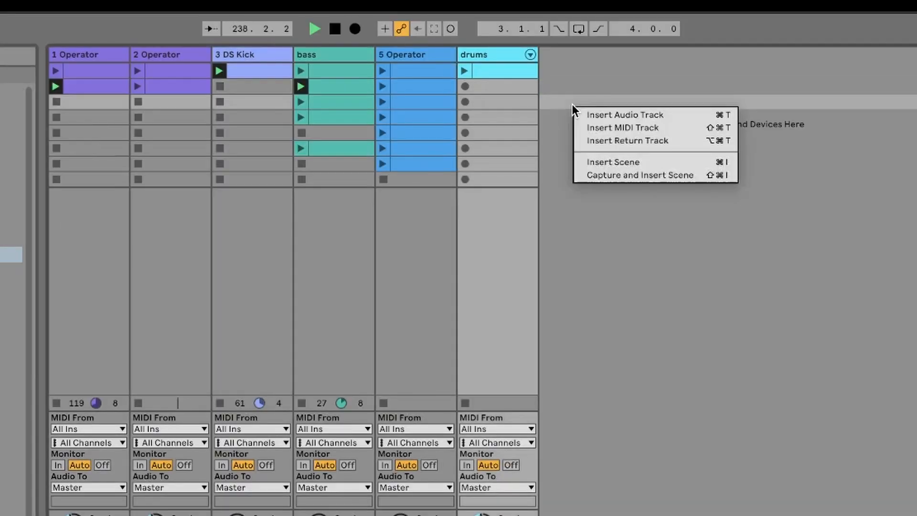
{"action": "left_click", "coordinate": [602, 117]}
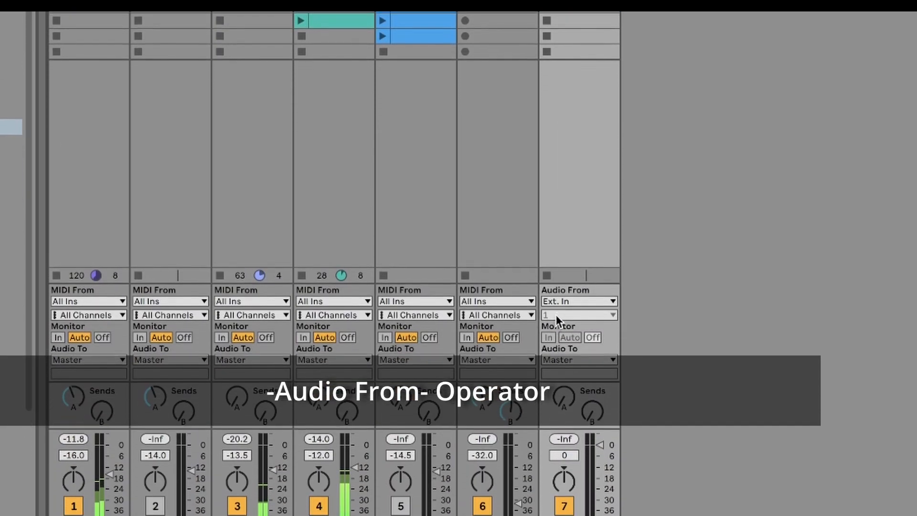
{"action": "left_click", "coordinate": [582, 230]}
{"action": "left_click", "coordinate": [569, 264]}
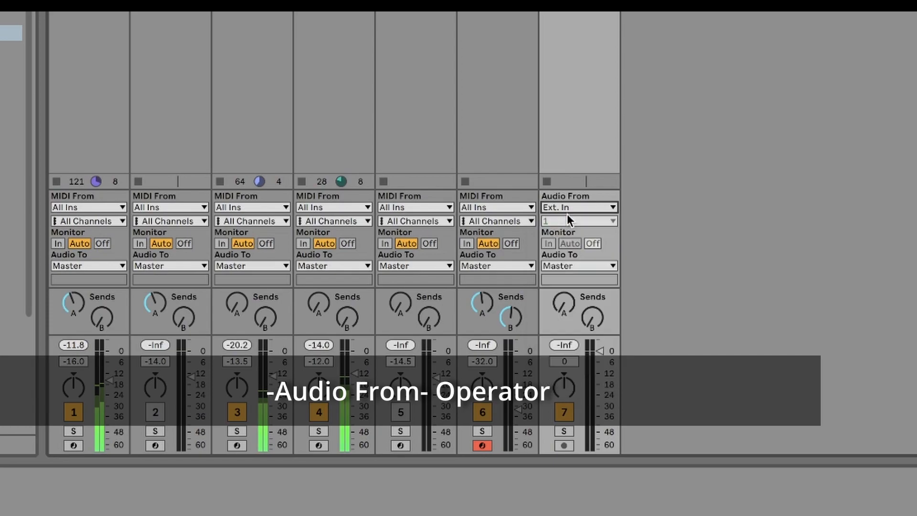
Arm the new audio track and start recording into its first clip slot
{"action": "left_click", "coordinate": [565, 446]}
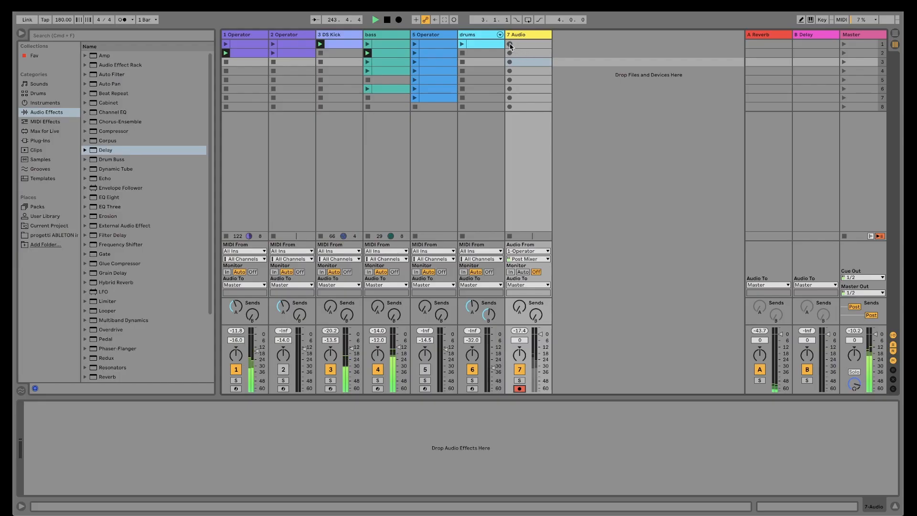
{"action": "left_click", "coordinate": [509, 45]}
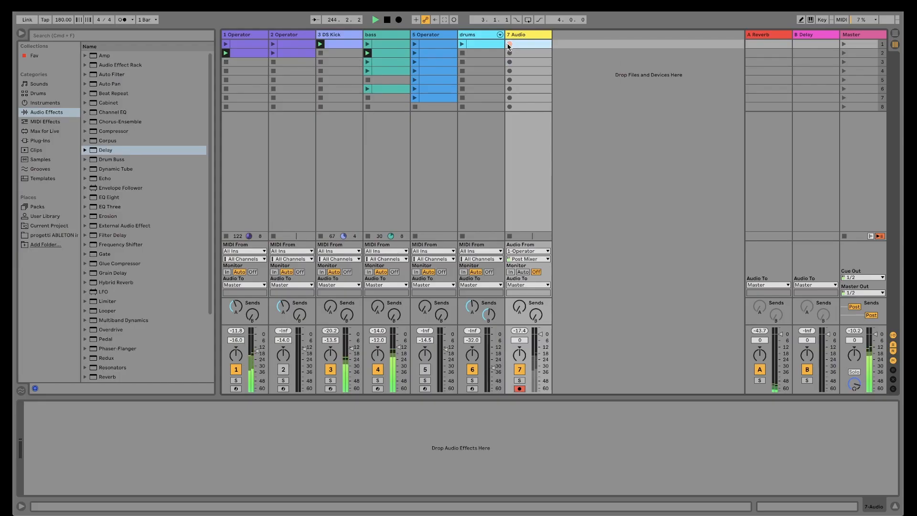
{"action": "left_click", "coordinate": [534, 46]}
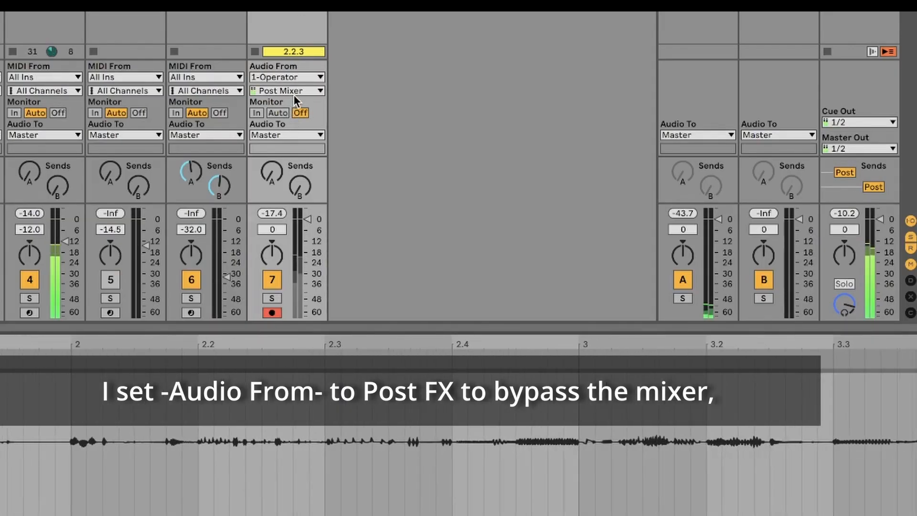
Set the audio track's input tap point to Post FX and show the first Operator track's devices
{"action": "left_click", "coordinate": [294, 93]}
{"action": "left_click", "coordinate": [290, 116]}
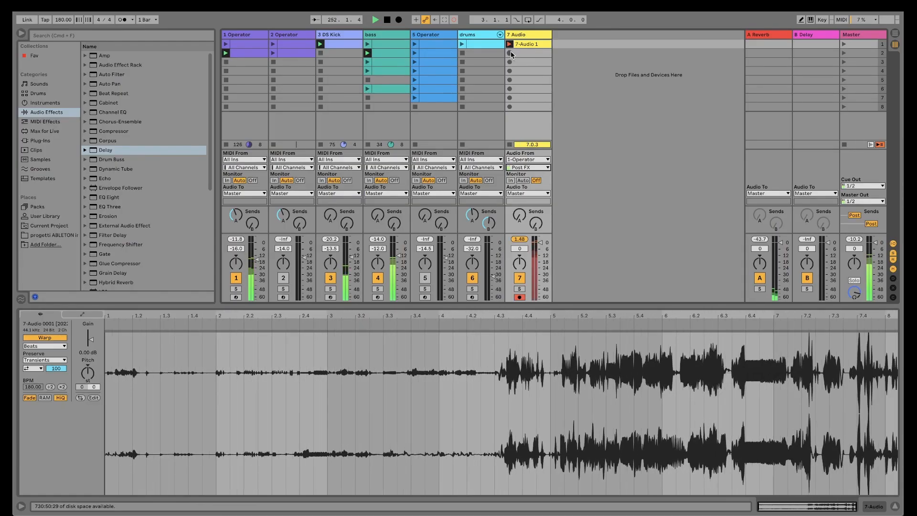
{"action": "left_click", "coordinate": [251, 36]}
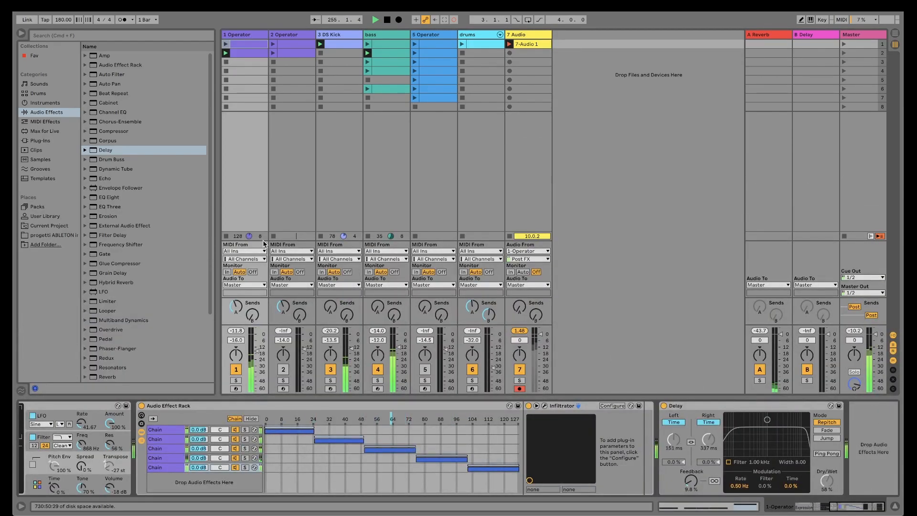
Add a Saturator after the Delay on the first Operator track and enable its Soft Clip
{"action": "key", "text": "super+f"}
{"action": "type", "text": "satur"}
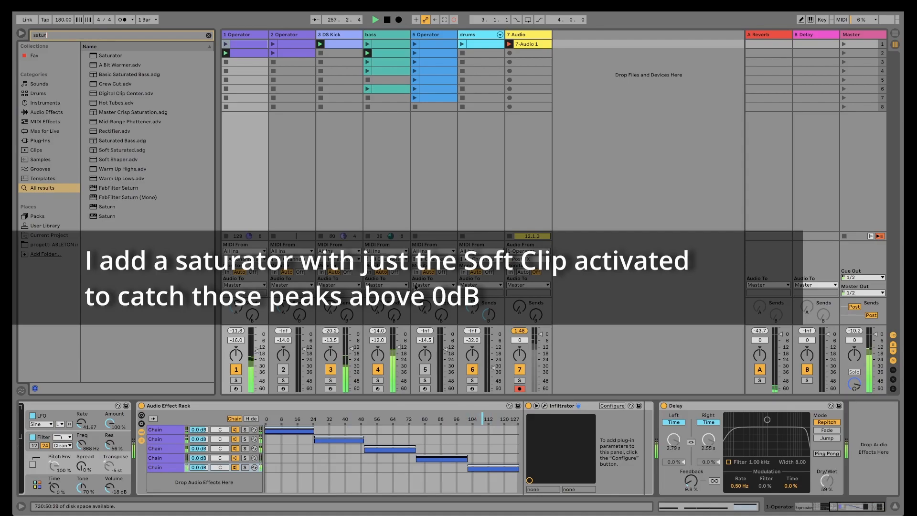
{"action": "key", "text": "Down"}
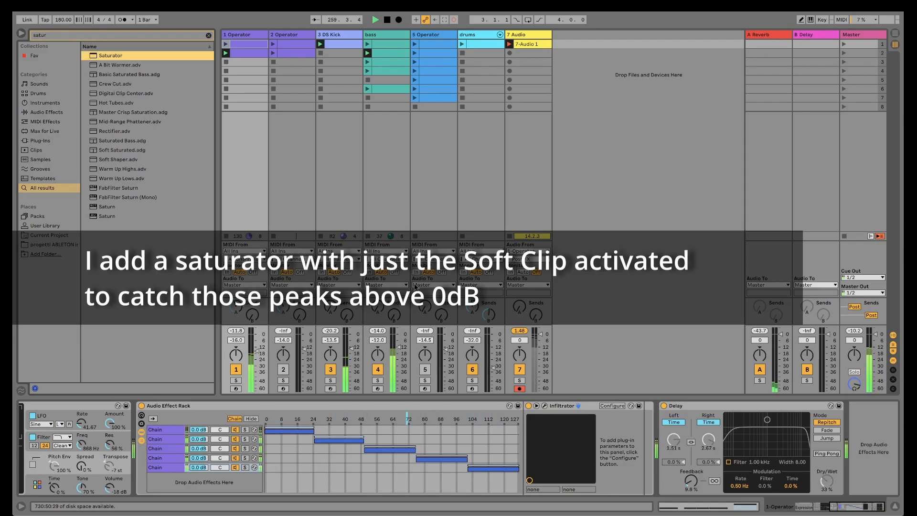
{"action": "key", "text": "Return"}
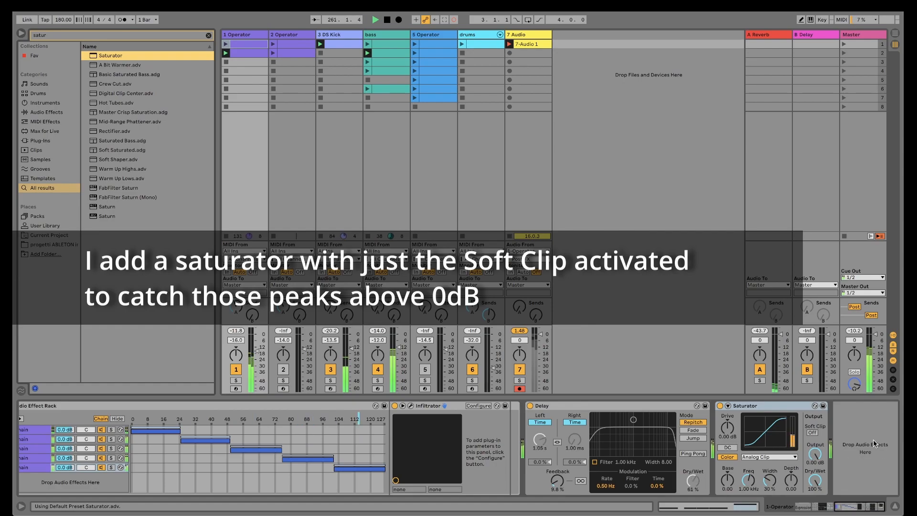
{"action": "left_click", "coordinate": [812, 433]}
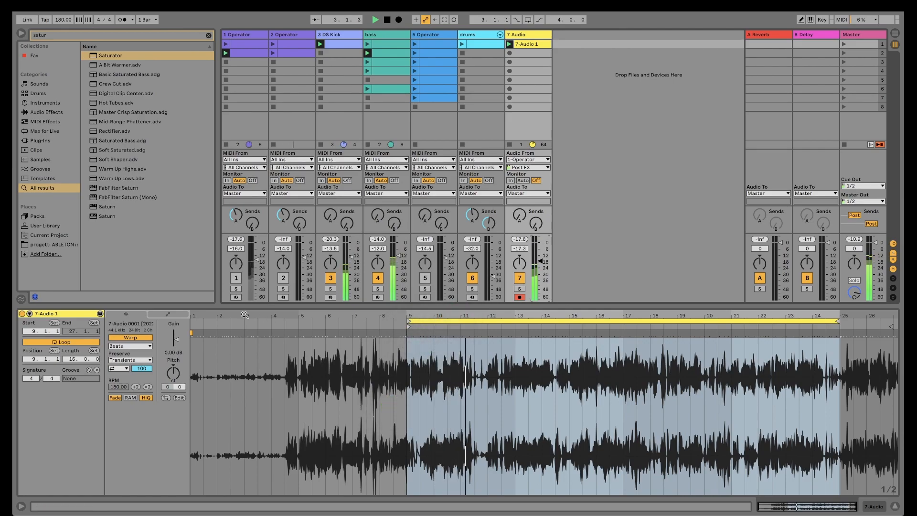
Set the recorded audio clip's warp mode to Re-Pitch and place the clip at bar 1 of its track in the Arrangement
{"action": "left_click", "coordinate": [137, 346]}
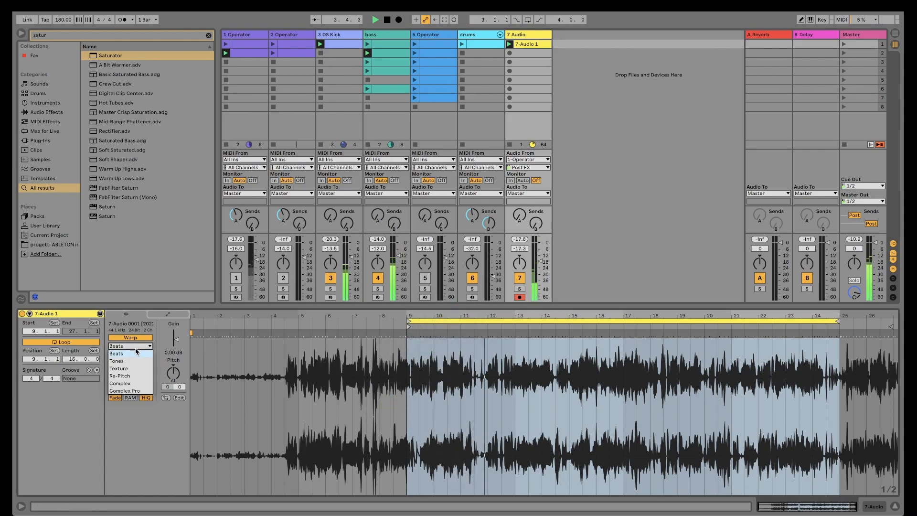
{"action": "left_click", "coordinate": [135, 377]}
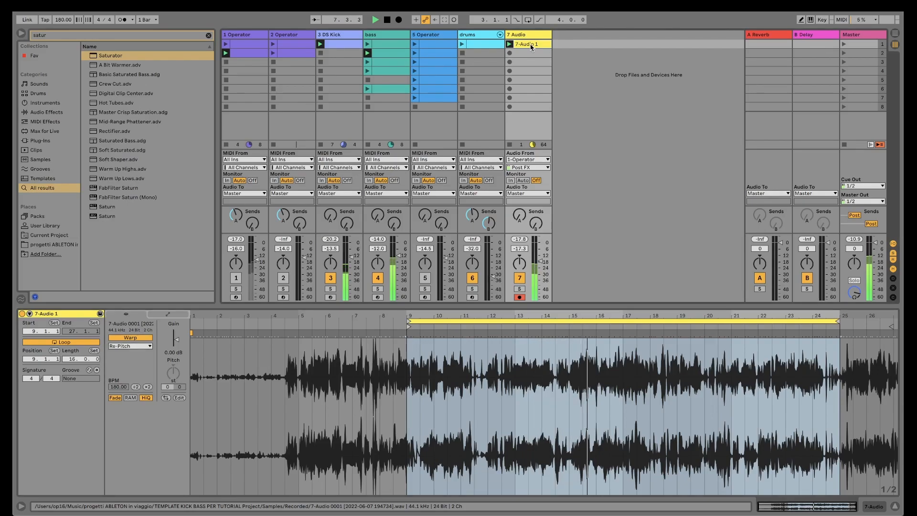
{"action": "key", "text": "Tab"}
{"action": "left_click_drag", "start_coordinate": [532, 47], "coordinate": [224, 229]}
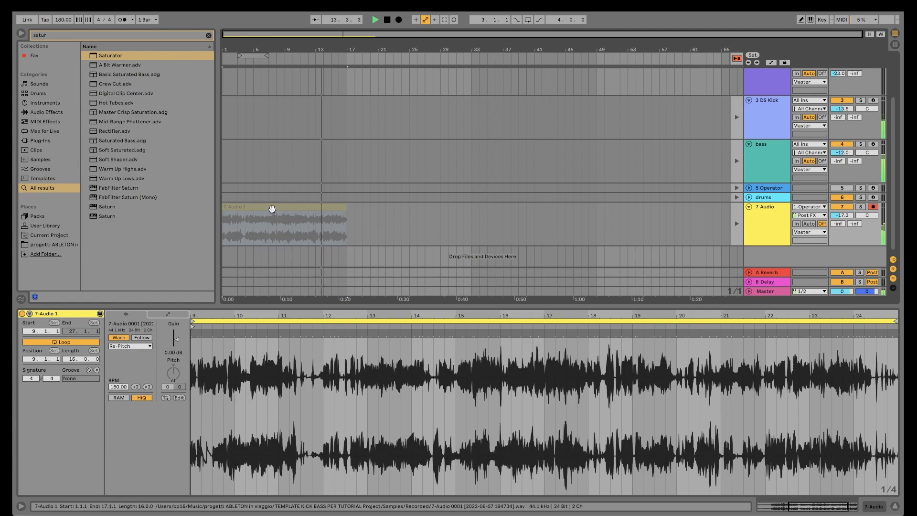
Loop the Arrangement over the clip's 16 bars and return the 7 Audio track to Arrangement playback
{"action": "key", "text": "super+l"}
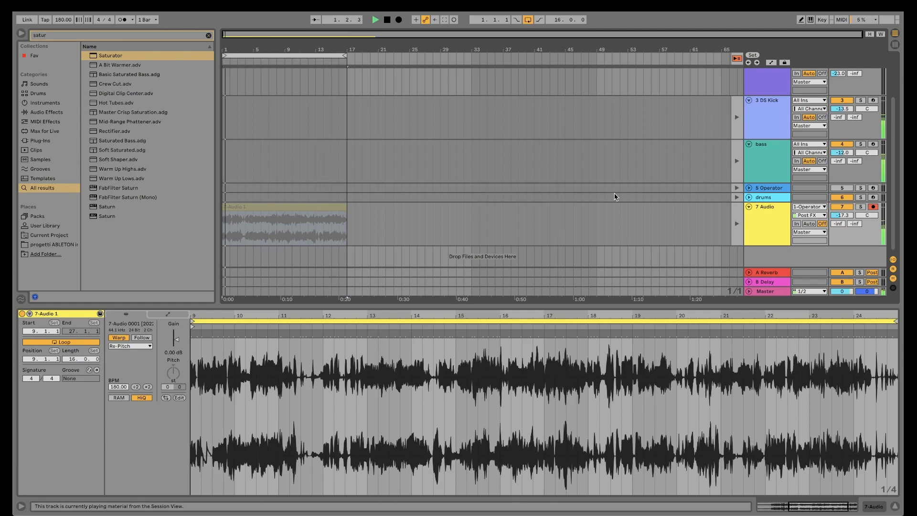
{"action": "left_click", "coordinate": [736, 224]}
{"action": "left_click_drag", "start_coordinate": [287, 50], "coordinate": [287, 90]}
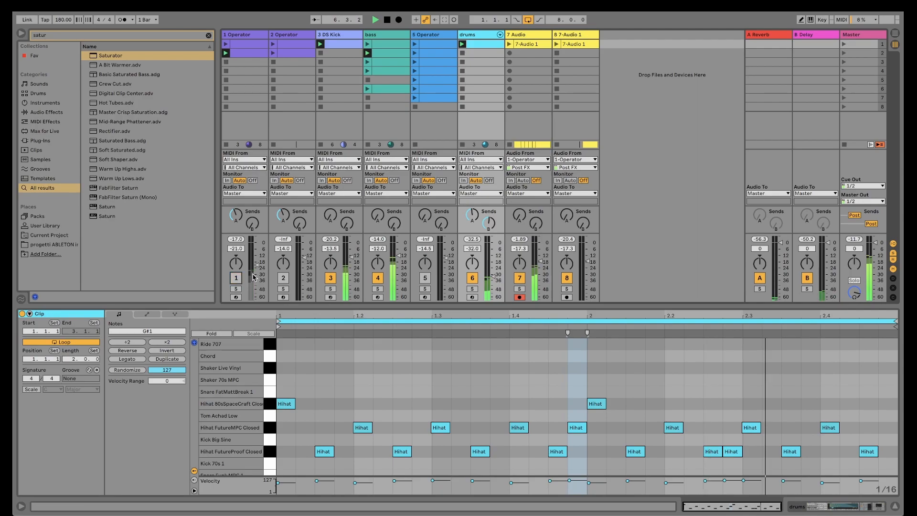
Lower the first Operator track's volume to -23.0 dB
{"action": "left_click_drag", "start_coordinate": [256, 271], "coordinate": [255, 276]}
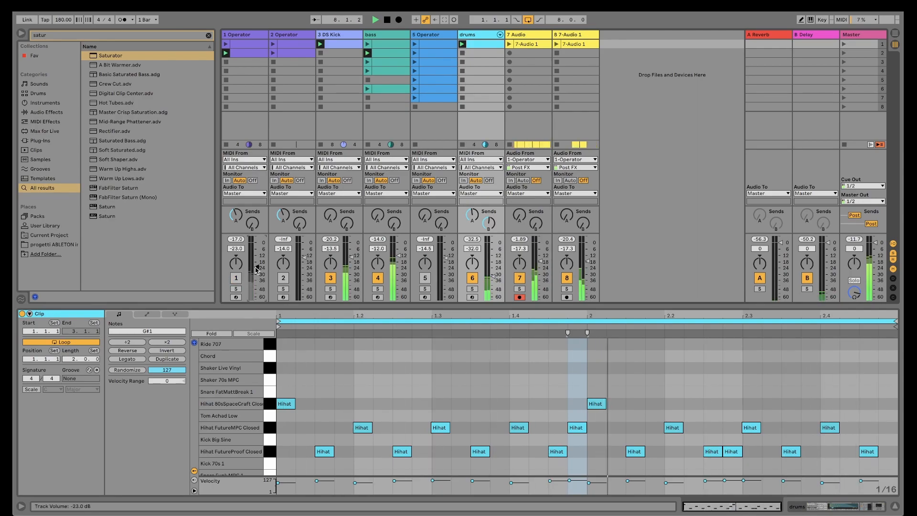
Show the 7 Audio track's device chain in the Arrangement and start a new browser search
{"action": "key", "text": "Tab"}
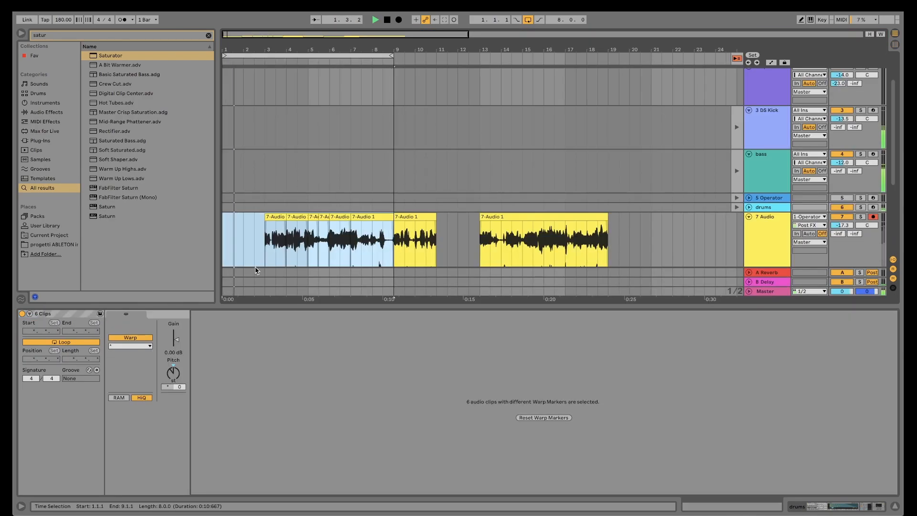
{"action": "double_click", "coordinate": [770, 234]}
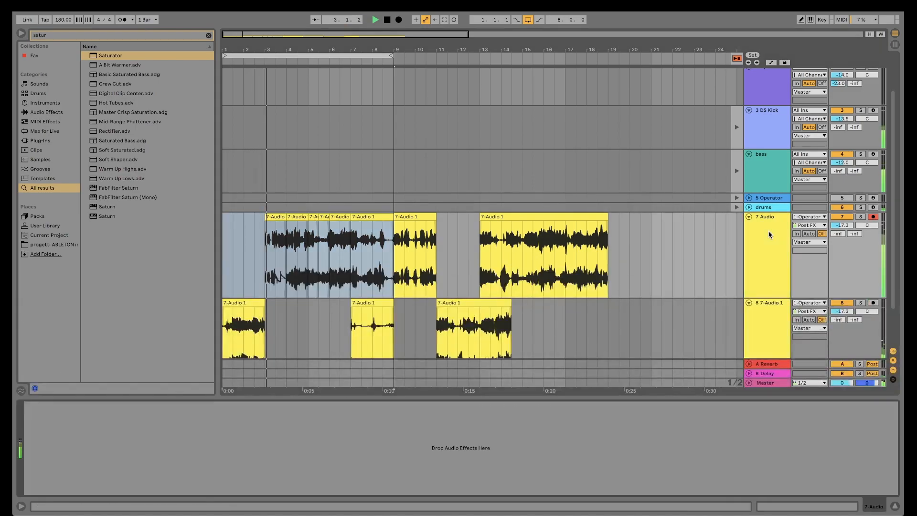
{"action": "left_click", "coordinate": [769, 234]}
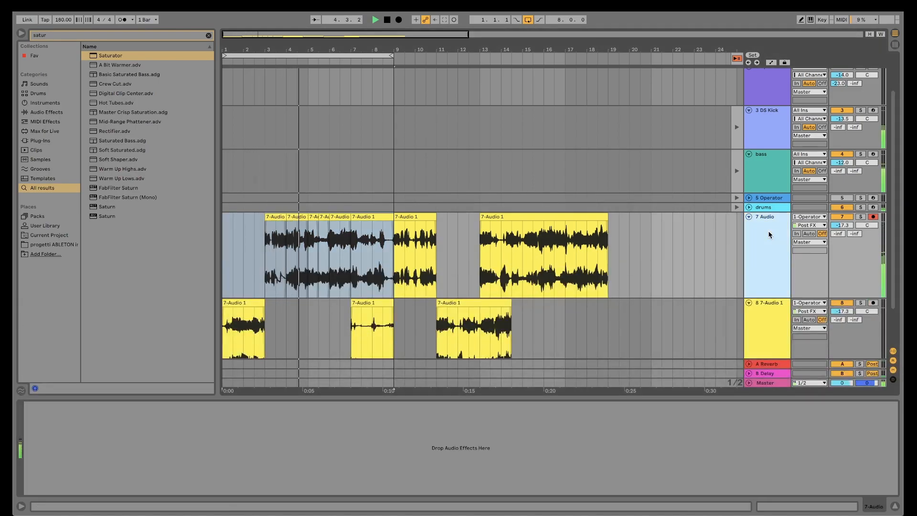
{"action": "scroll", "coordinate": [765, 239], "scroll_direction": "down", "scroll_amount": 1}
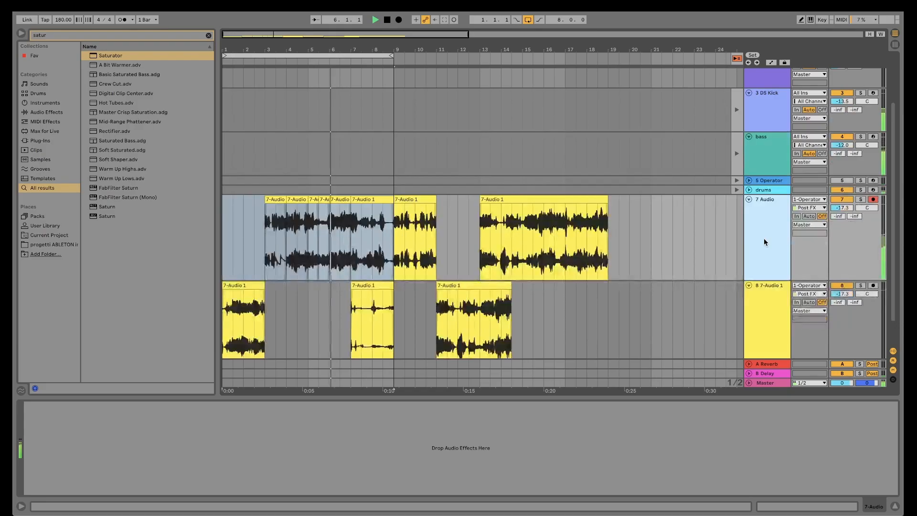
{"action": "key", "text": "super+f"}
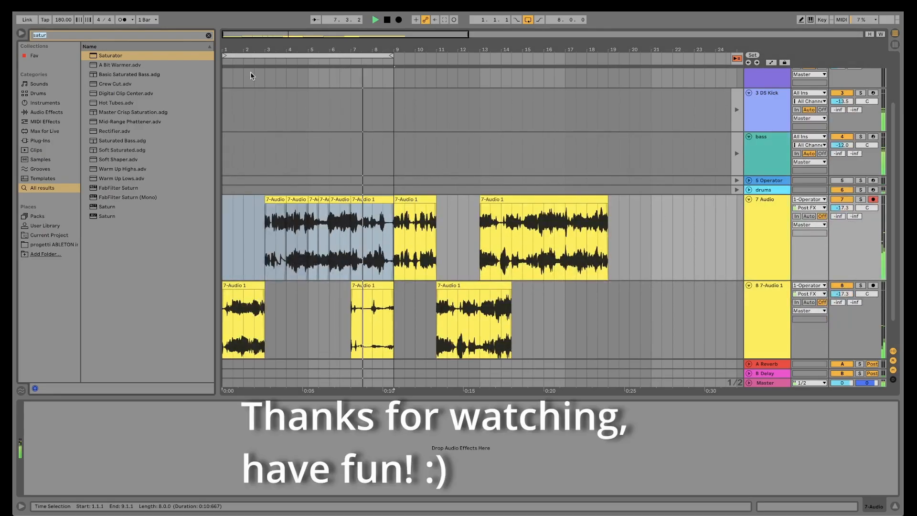